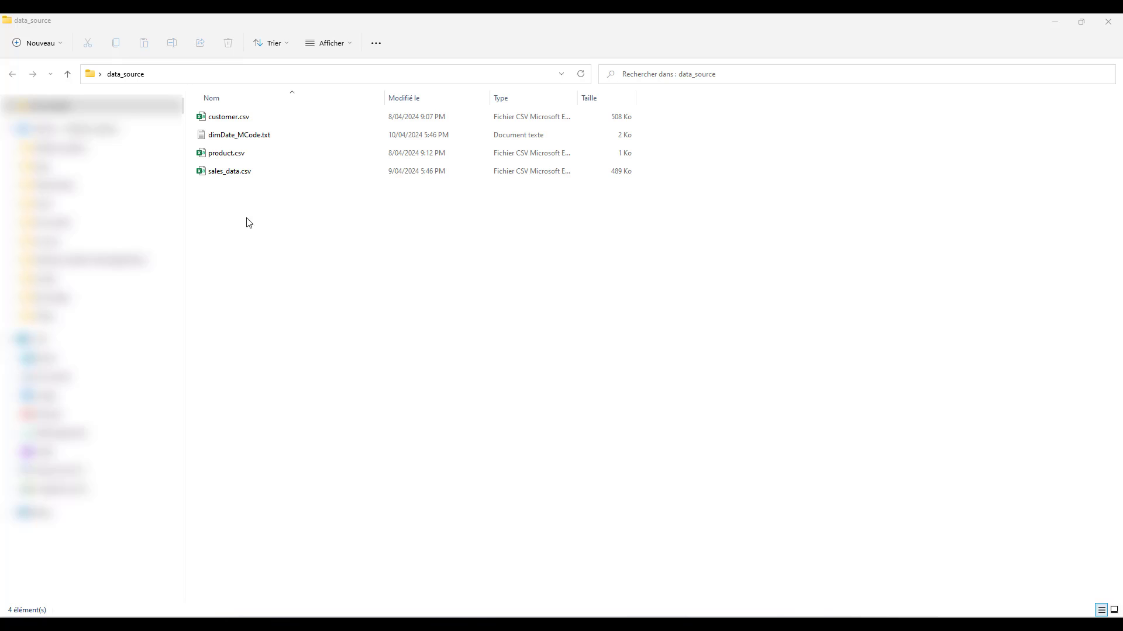
# - Open sales_data.csv from the data_source folder and fit the Purchase Date, ProductID, CustomerCode and Order ID columns to their contents
pyautogui.doubleClick(254, 175)
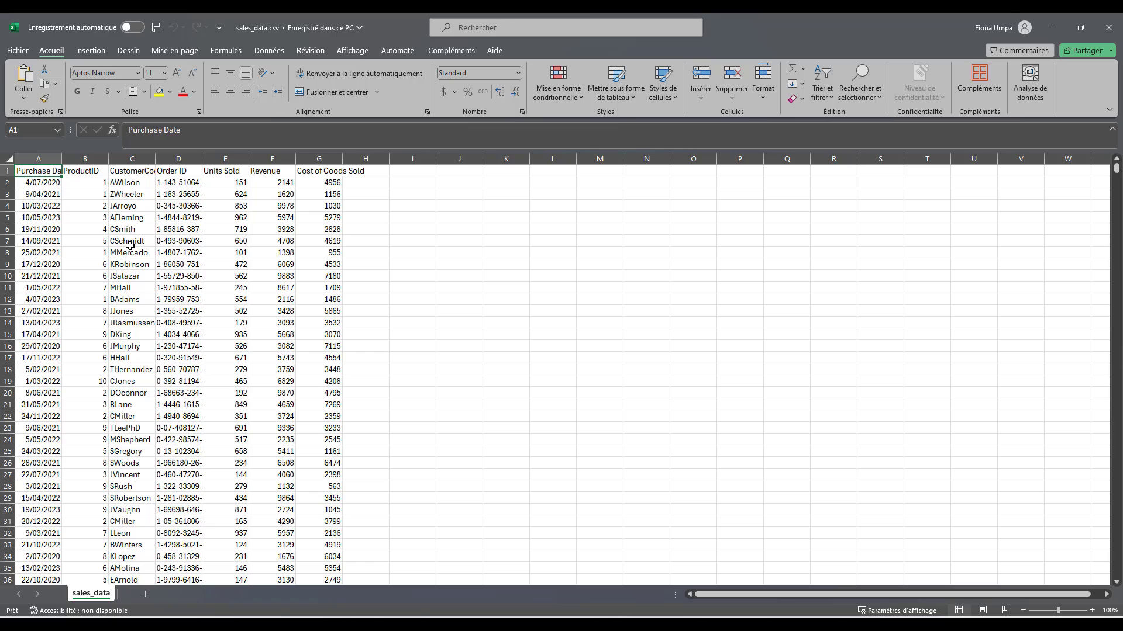
pyautogui.doubleClick(61, 156)
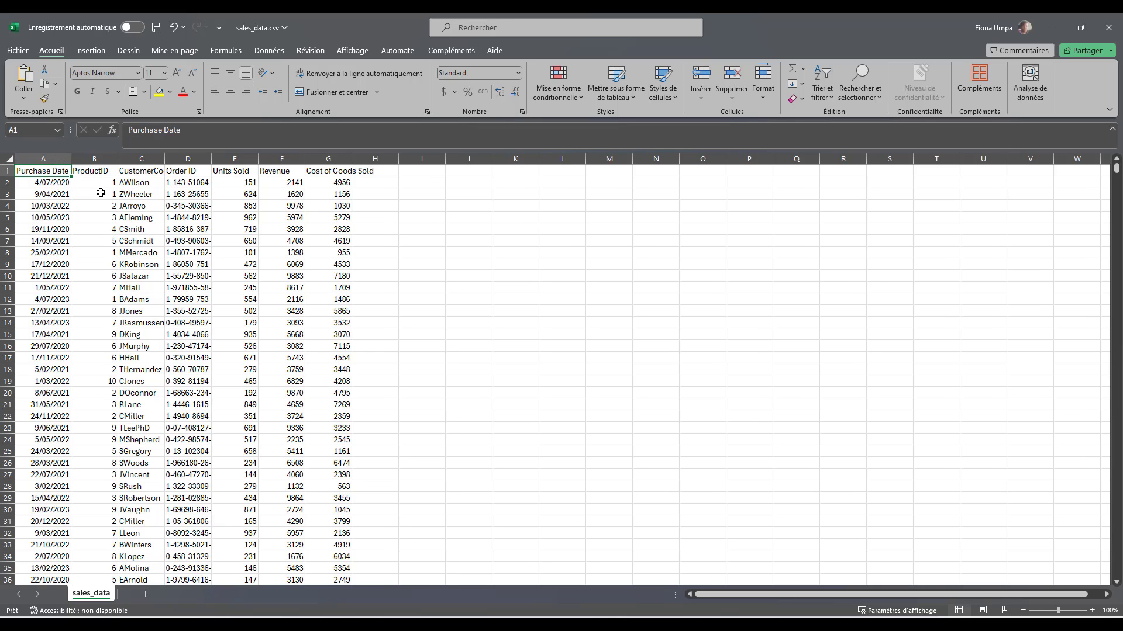
pyautogui.click(110, 173)
pyautogui.doubleClick(118, 156)
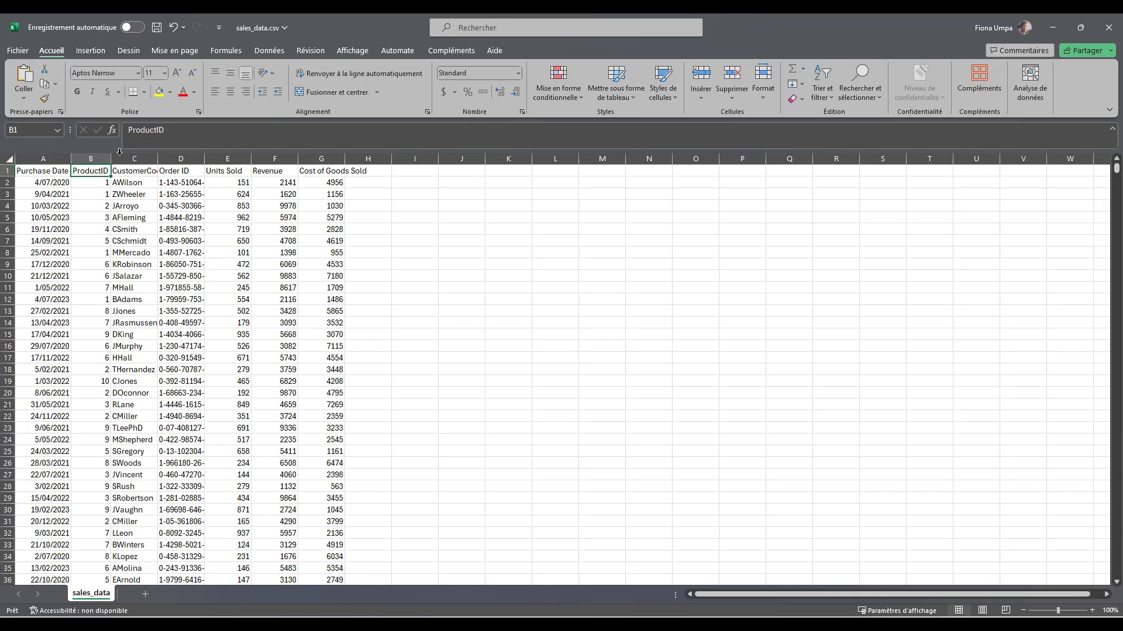
pyautogui.click(95, 183)
pyautogui.click(133, 183)
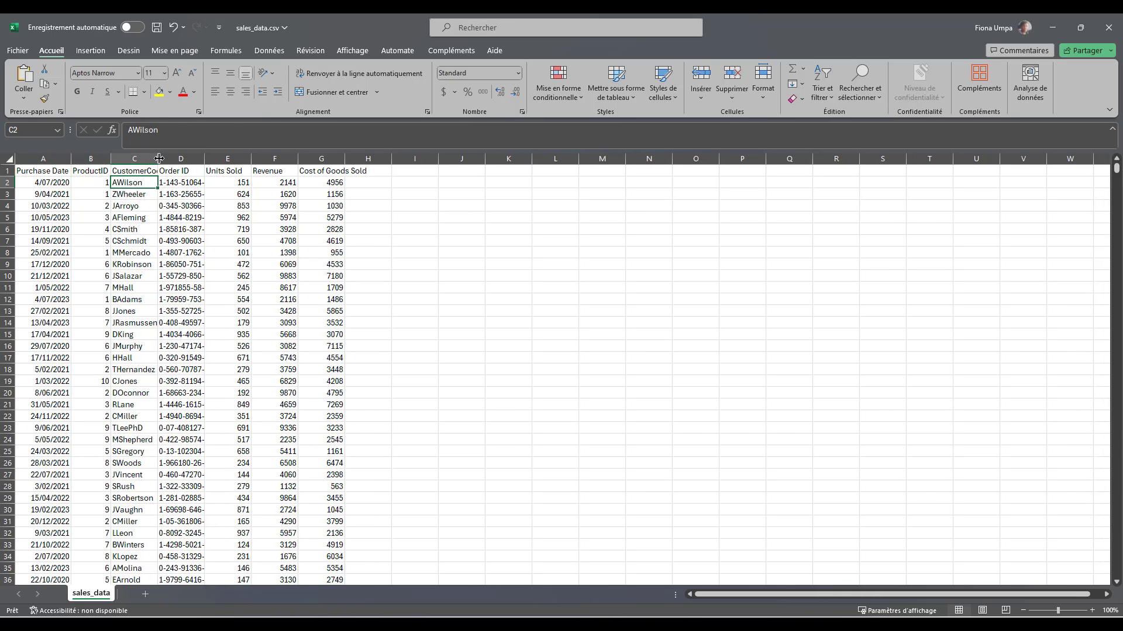
pyautogui.doubleClick(158, 157)
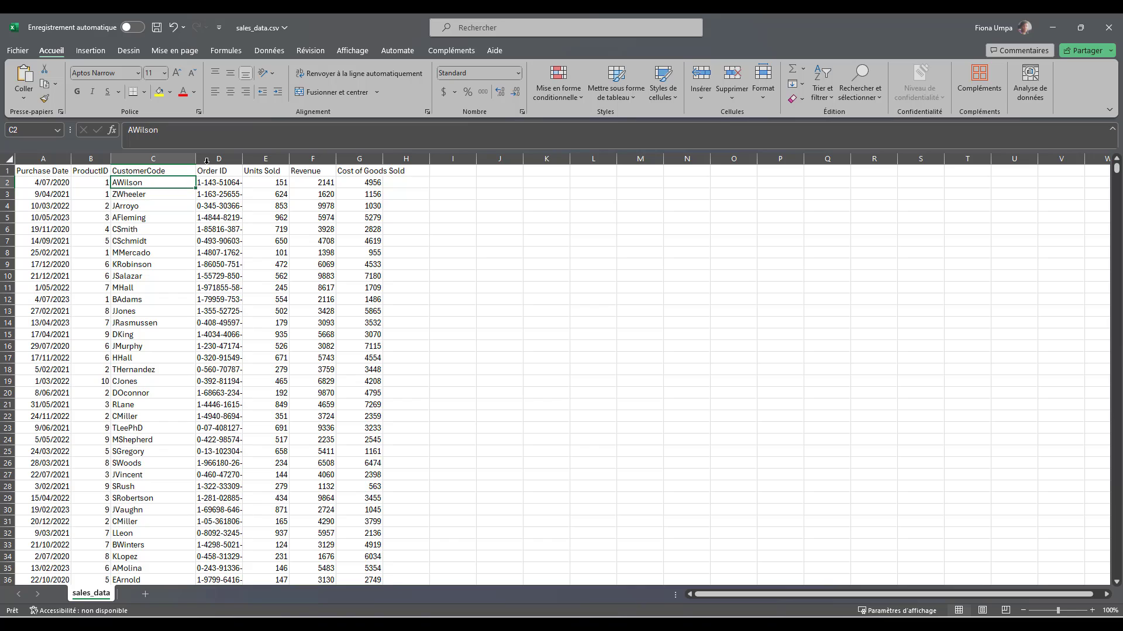
pyautogui.doubleClick(242, 158)
# - Examine the Units Sold, Revenue and Cost of Goods Sold columns, fitting the last to its contents, and close the file without saving
pyautogui.click(288, 183)
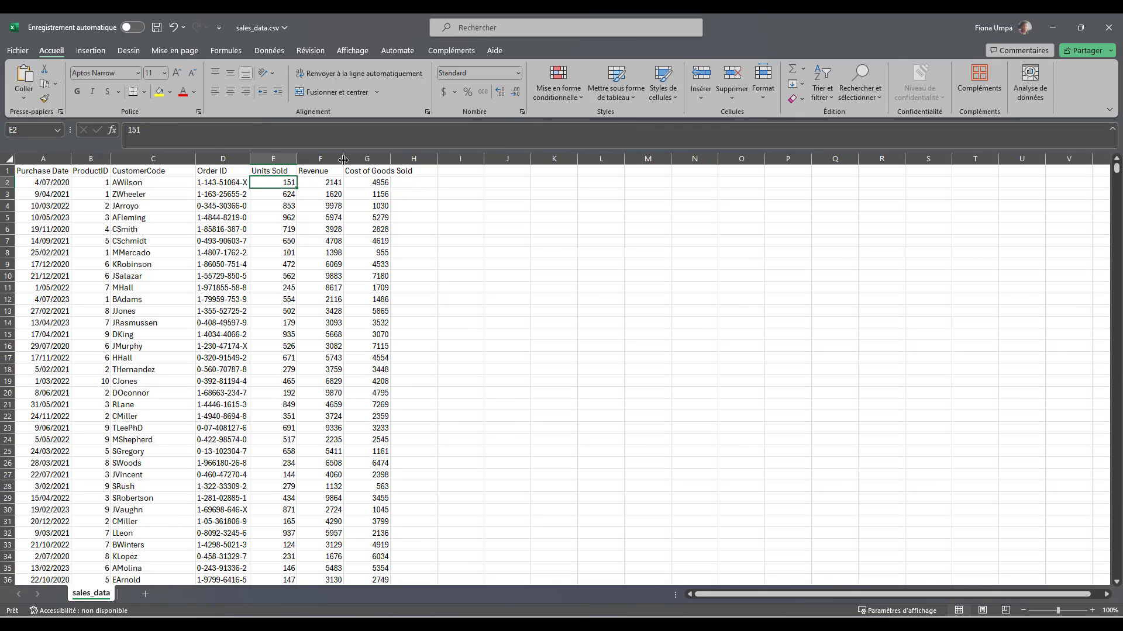
pyautogui.click(285, 171)
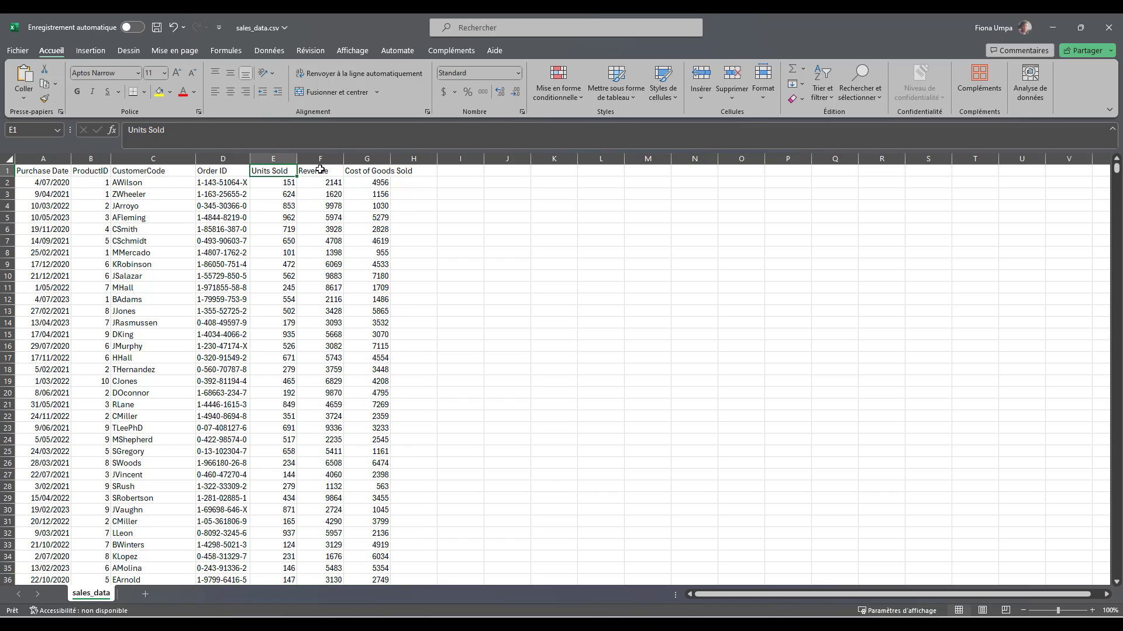
pyautogui.click(324, 171)
pyautogui.click(373, 170)
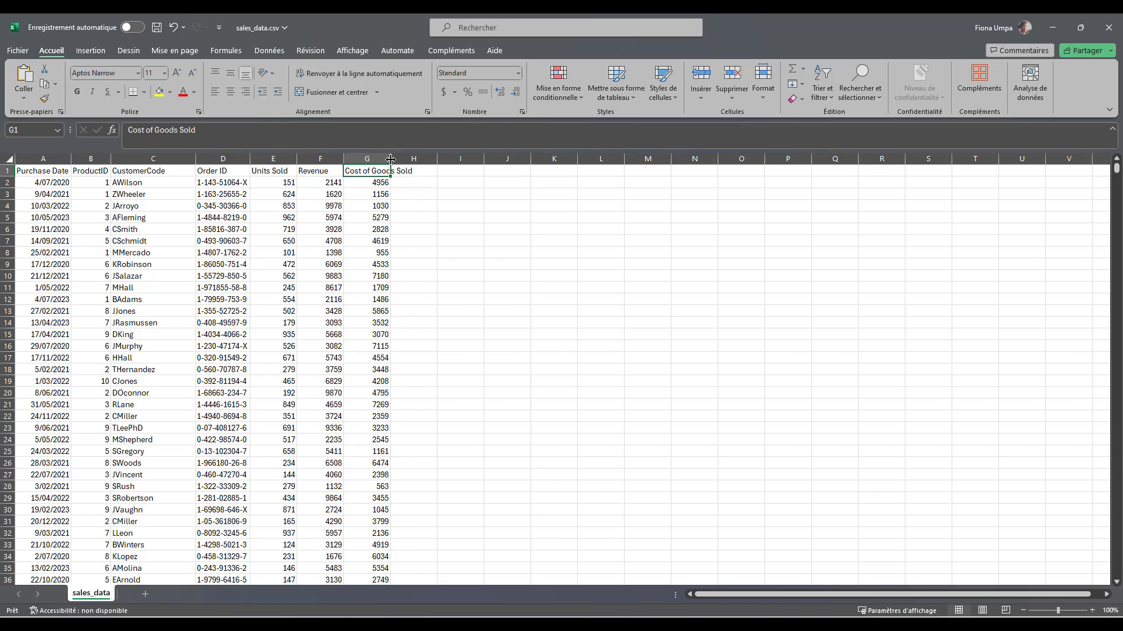
pyautogui.doubleClick(390, 158)
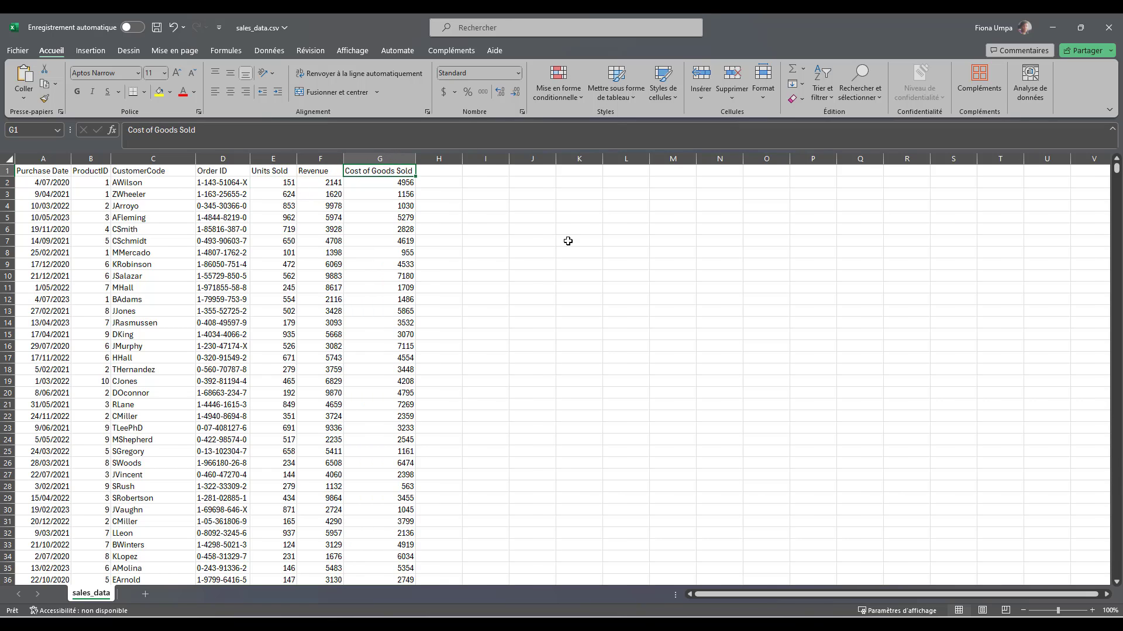
pyautogui.click(1107, 31)
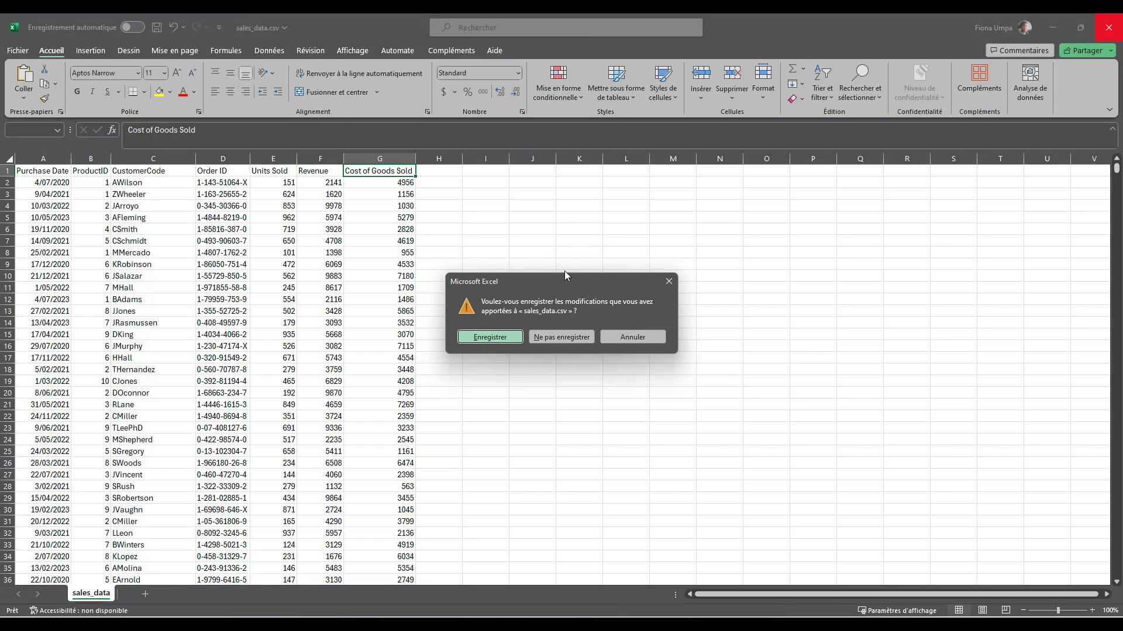
pyautogui.click(563, 338)
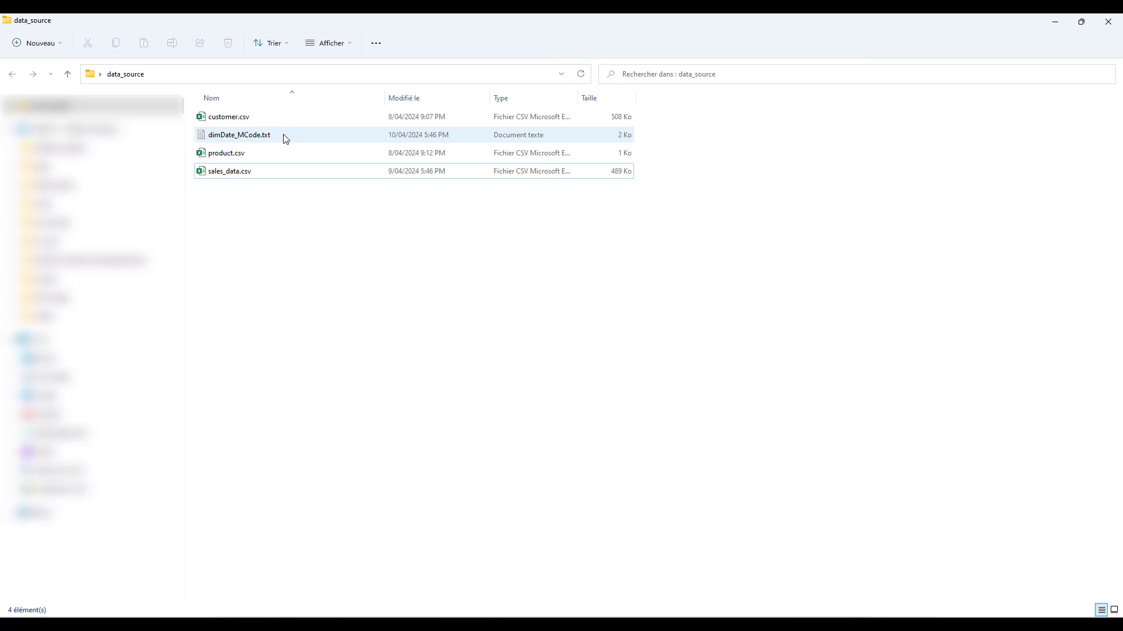
# - Open customer.csv, fit the CustomerCode and Customer State columns, and examine the state, city and zip code headers
pyautogui.doubleClick(270, 119)
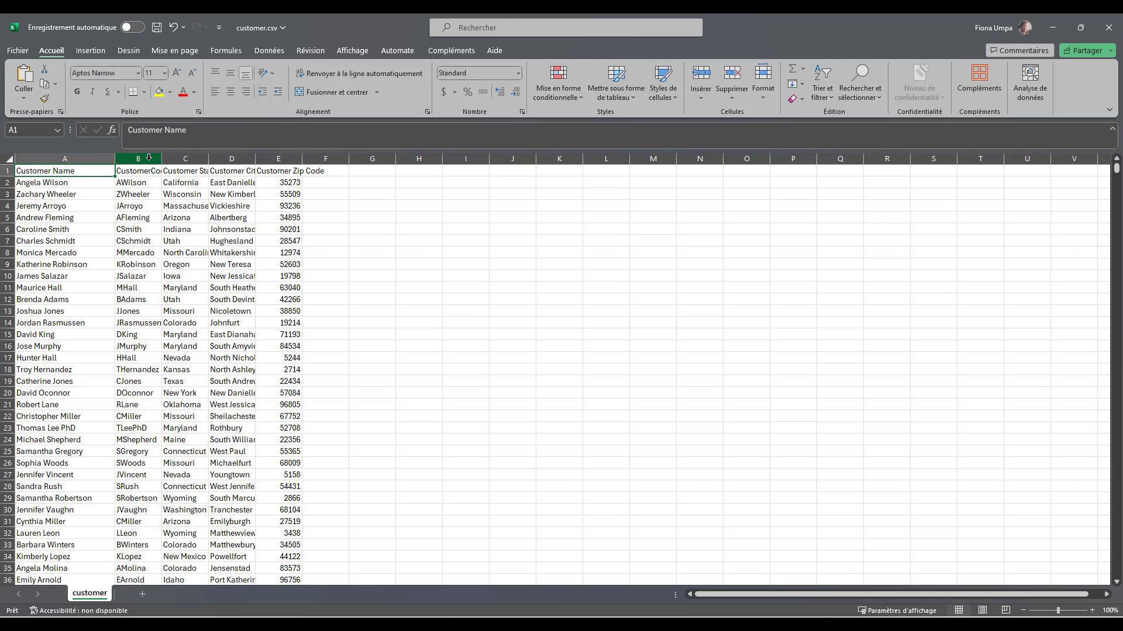
pyautogui.moveTo(161, 155); pyautogui.dragTo(161, 155)
pyautogui.doubleClick(161, 156)
pyautogui.doubleClick(248, 158)
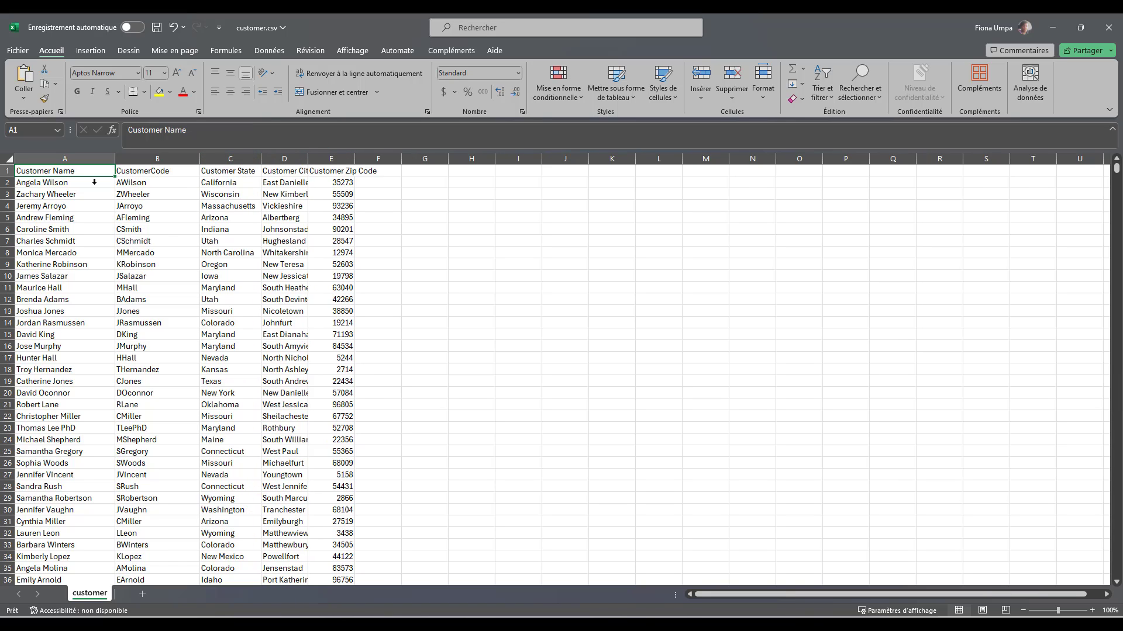
pyautogui.click(244, 170)
pyautogui.click(293, 170)
pyautogui.click(339, 172)
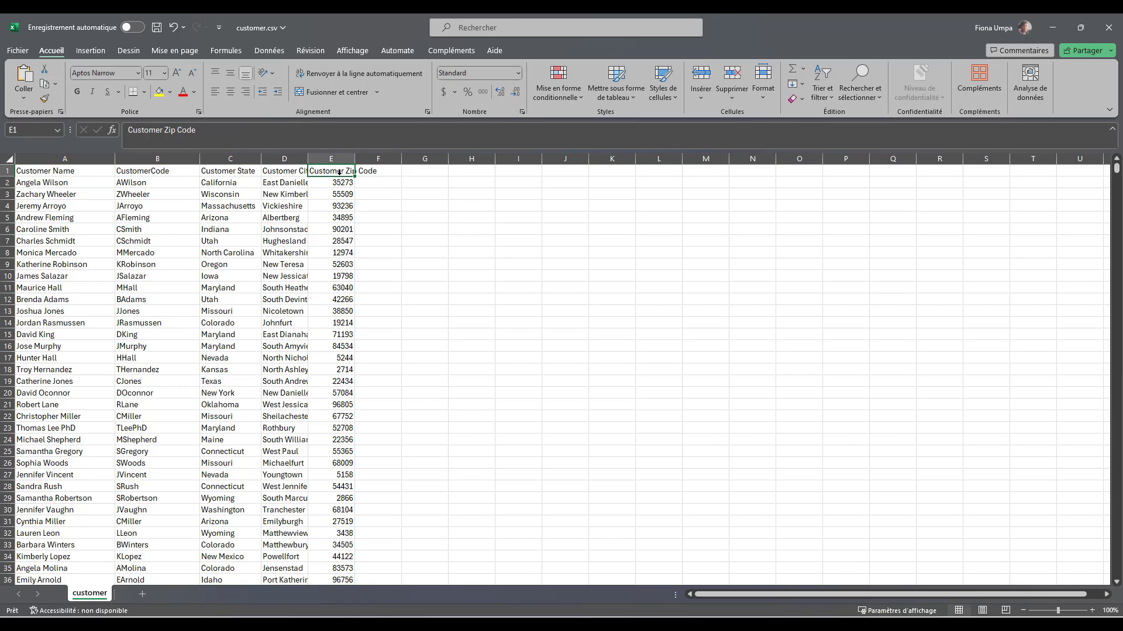
# - Switch to product.csv, examine its ProductID, Product and Category columns, and return to the data_source folder
pyautogui.hotkey('alt', 'Tab')
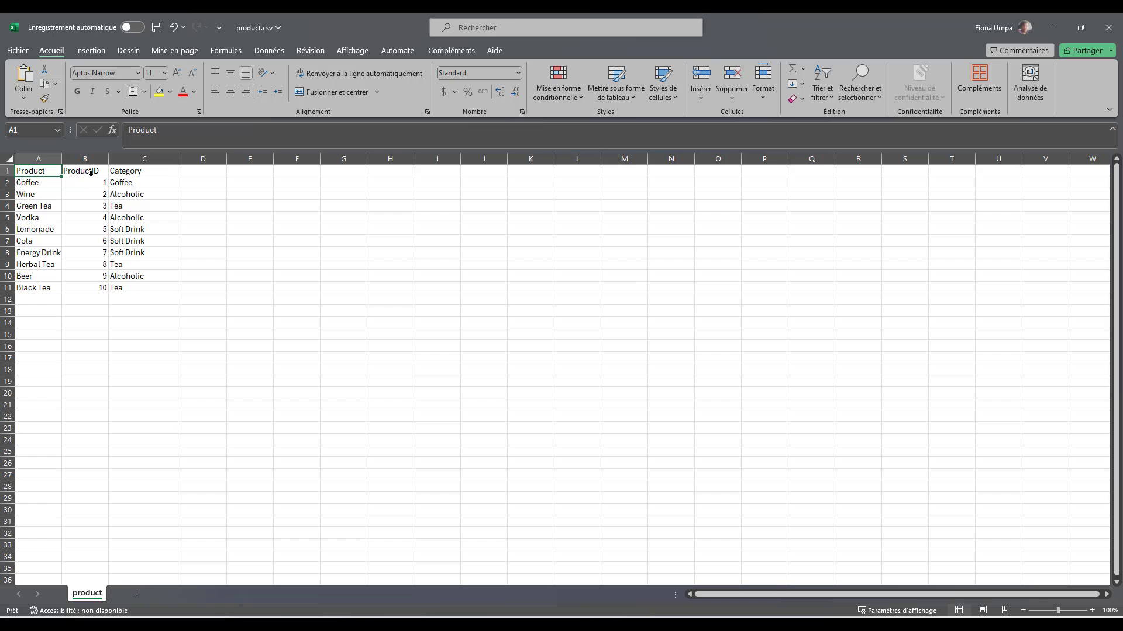
pyautogui.click(91, 173)
pyautogui.click(38, 175)
pyautogui.click(132, 171)
pyautogui.hotkey('alt', 'Tab')
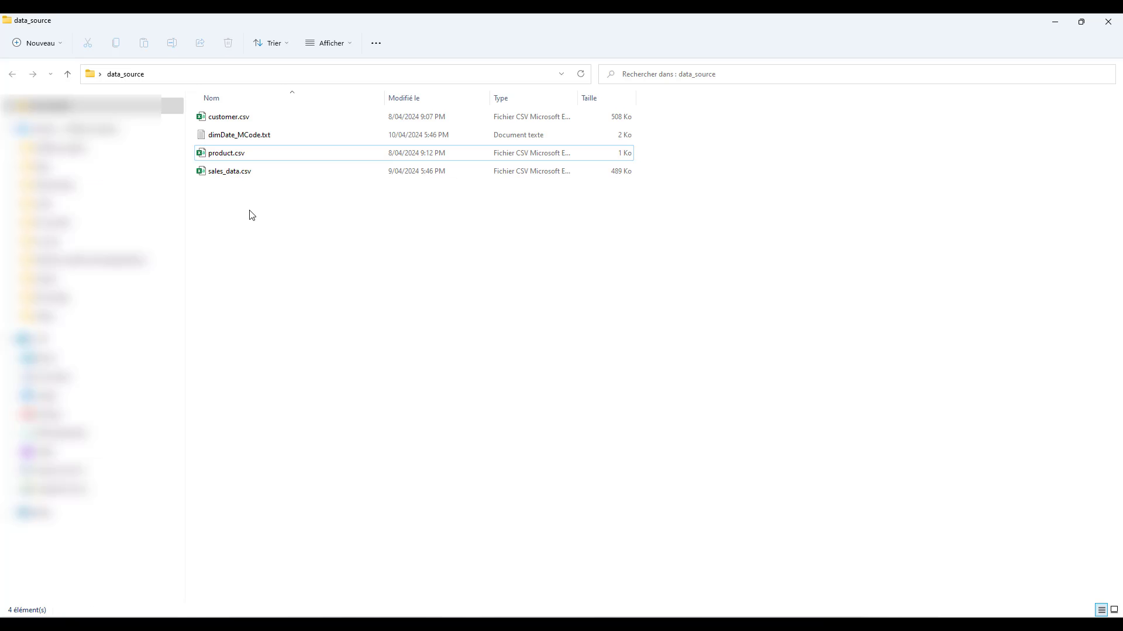
# - Open dimDate_MCode.txt to view the date table's M code, and close it along with the folder window
pyautogui.doubleClick(264, 137)
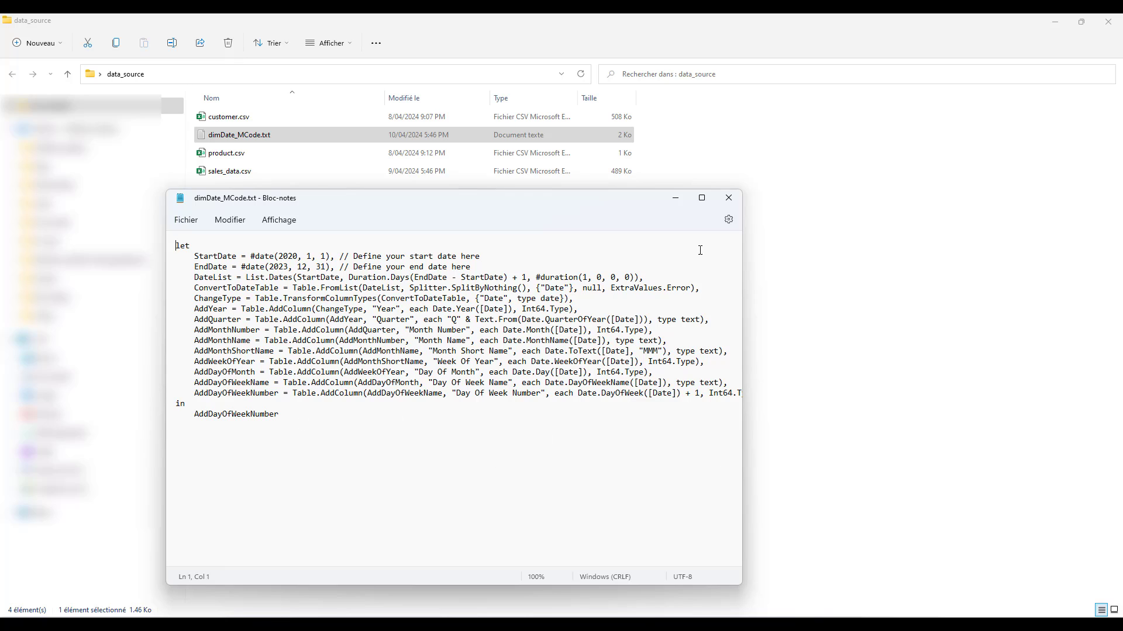
pyautogui.click(728, 199)
pyautogui.hotkey('alt', 'F4')
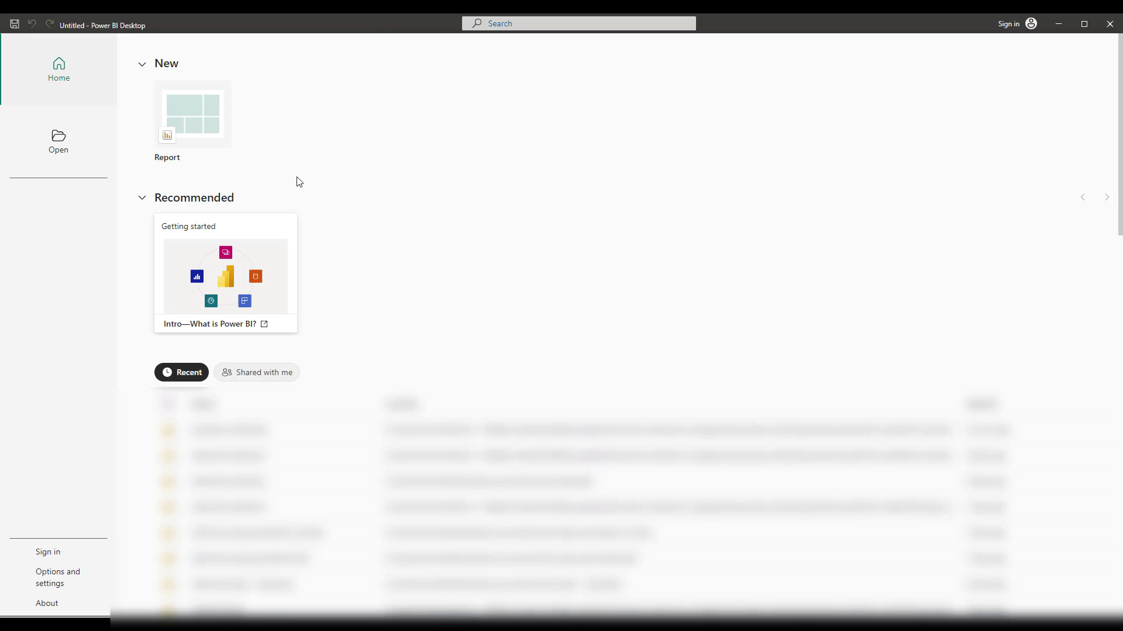
# - Start a blank report in Power BI Desktop and import customer.csv as a Text/CSV source in the Power Query Editor
pyautogui.click(198, 123)
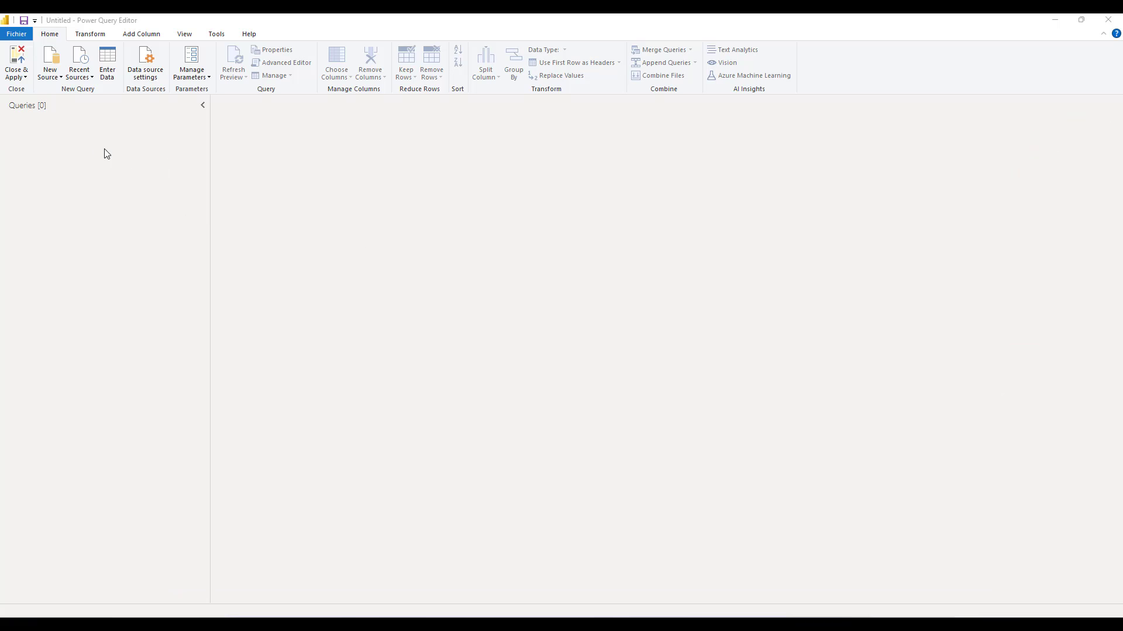
pyautogui.click(56, 84)
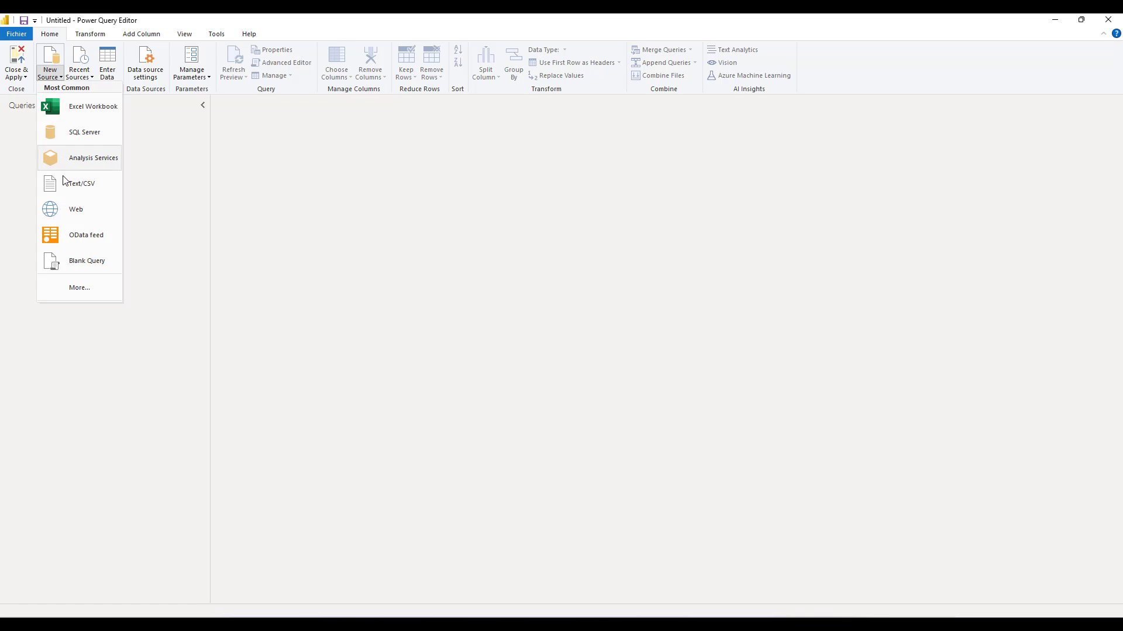
pyautogui.click(89, 189)
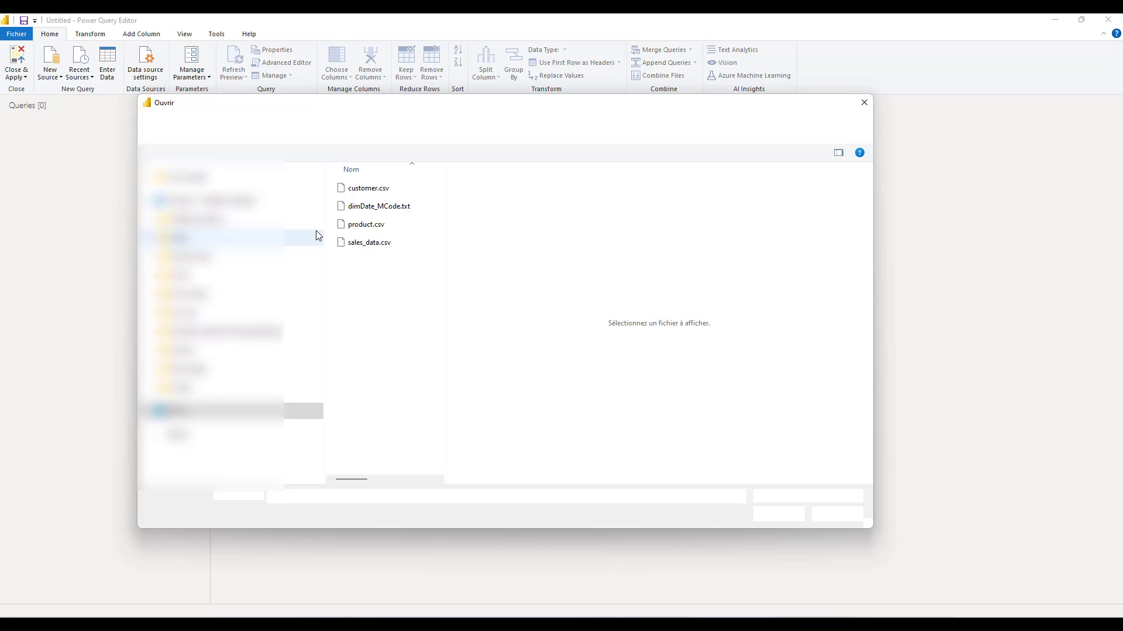
pyautogui.click(363, 188)
pyautogui.click(774, 514)
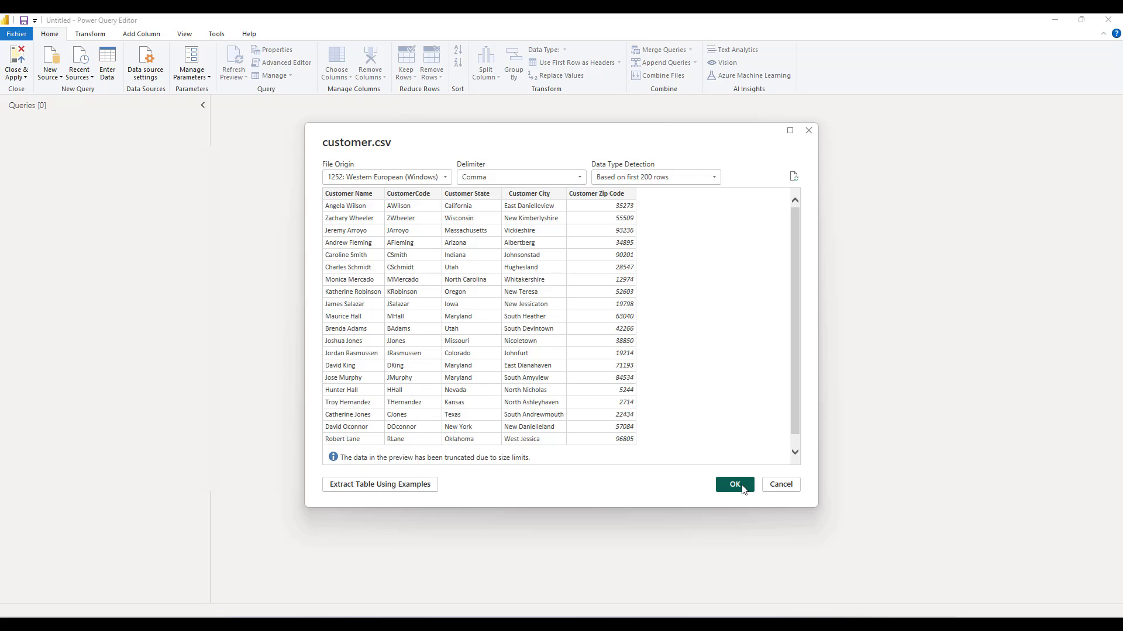
pyautogui.click(735, 485)
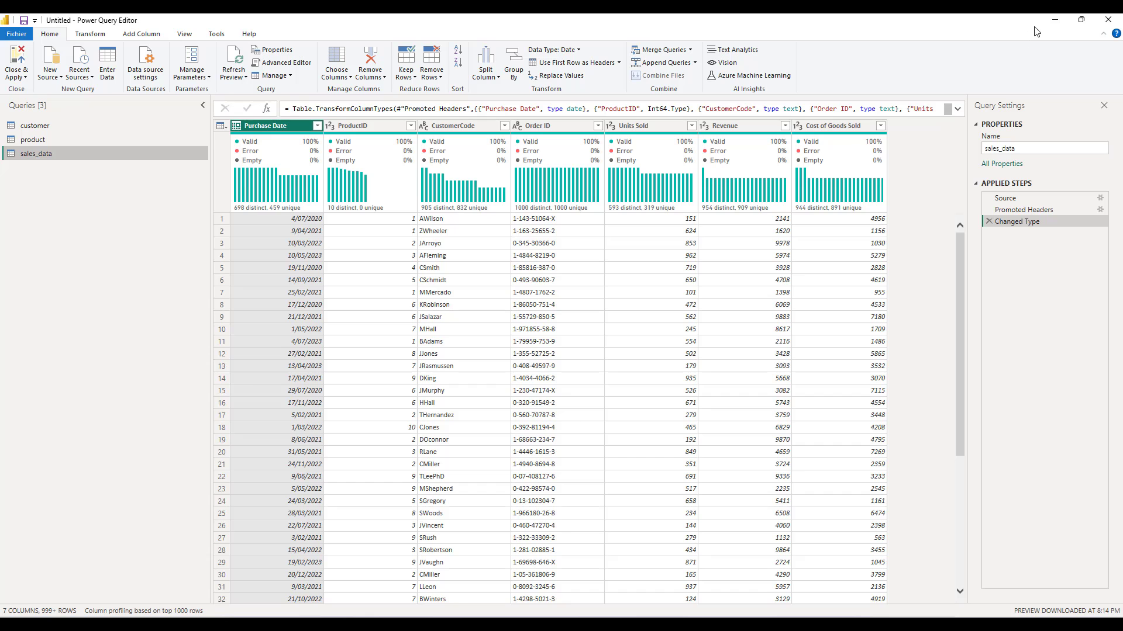
# - Copy the entire M code from dimDate_MCode.txt in the desktop's data_source folder and return to the Power Query Editor
pyautogui.click(1055, 19)
pyautogui.click(1053, 23)
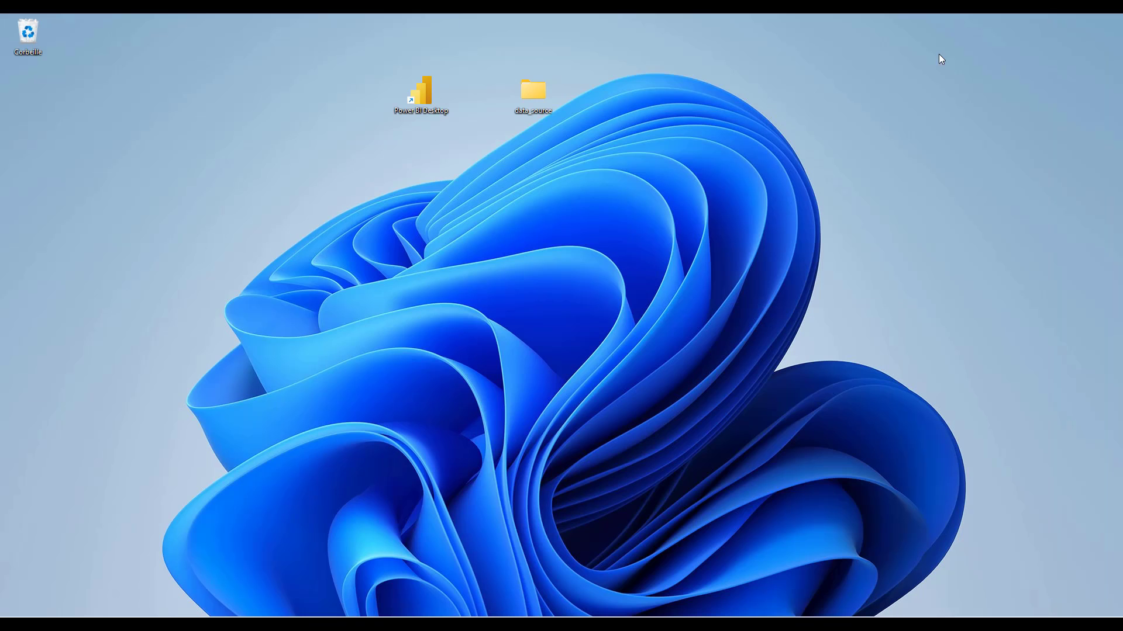
pyautogui.doubleClick(536, 99)
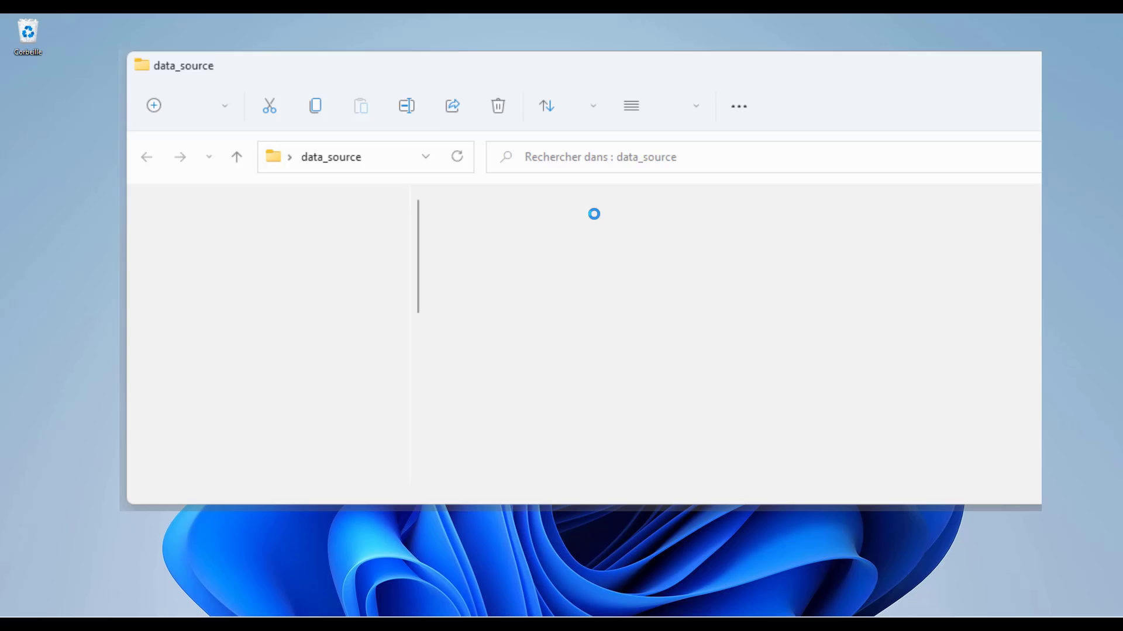
pyautogui.click(552, 226)
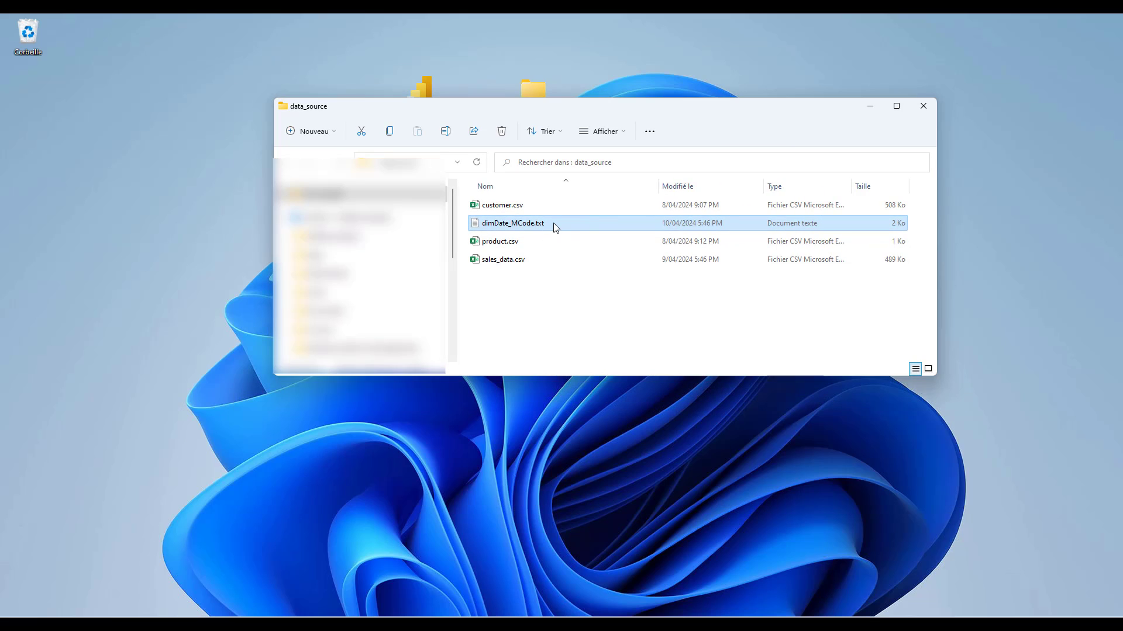
pyautogui.doubleClick(555, 228)
pyautogui.hotkey('ctrl', 'a')
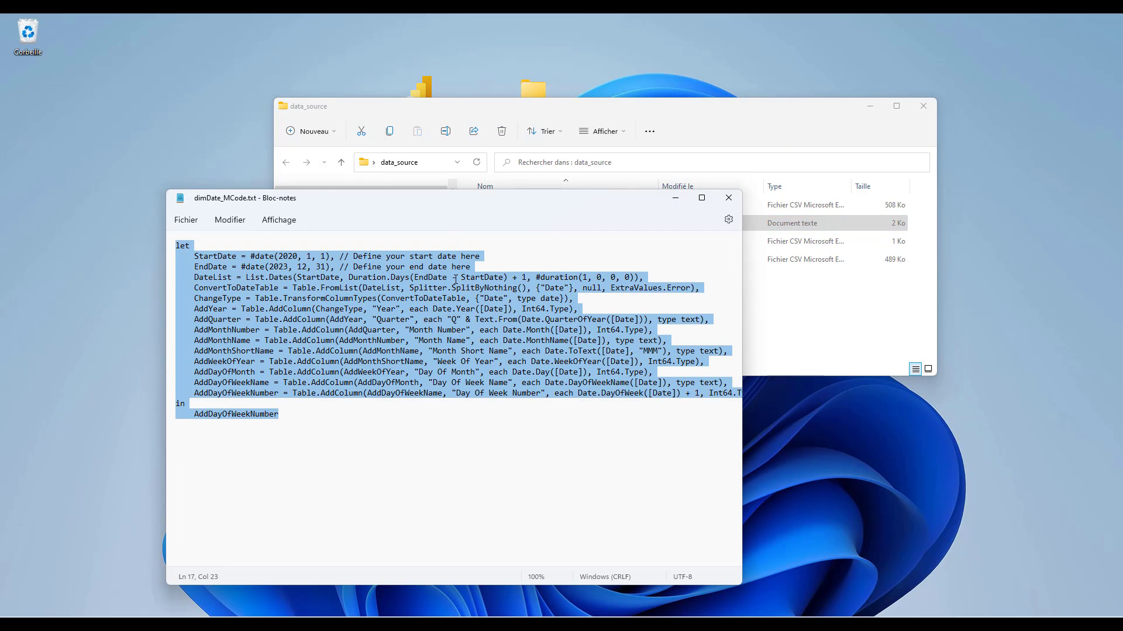
pyautogui.click(676, 198)
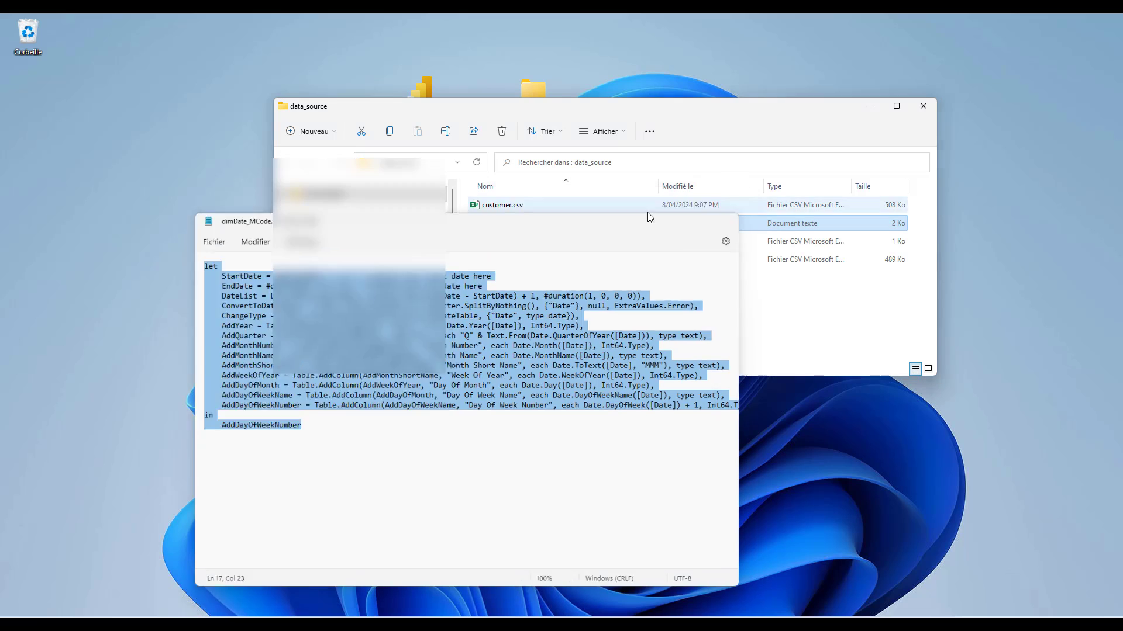
pyautogui.click(710, 570)
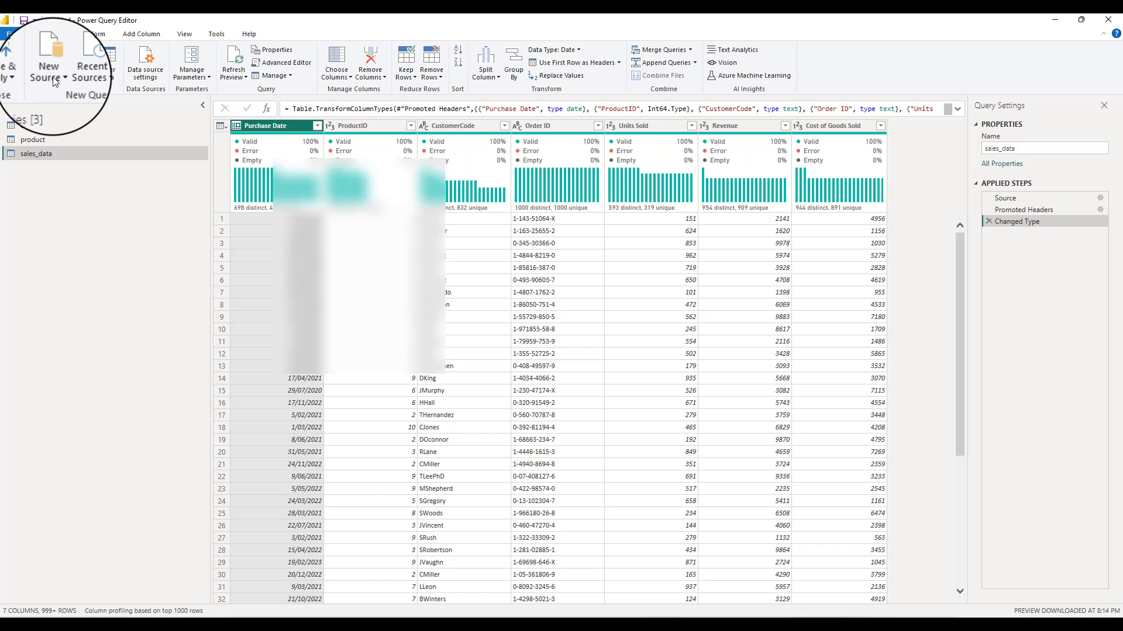
# - Create a blank query and replace its default code with the copied date table M code in the Advanced Editor
pyautogui.click(53, 76)
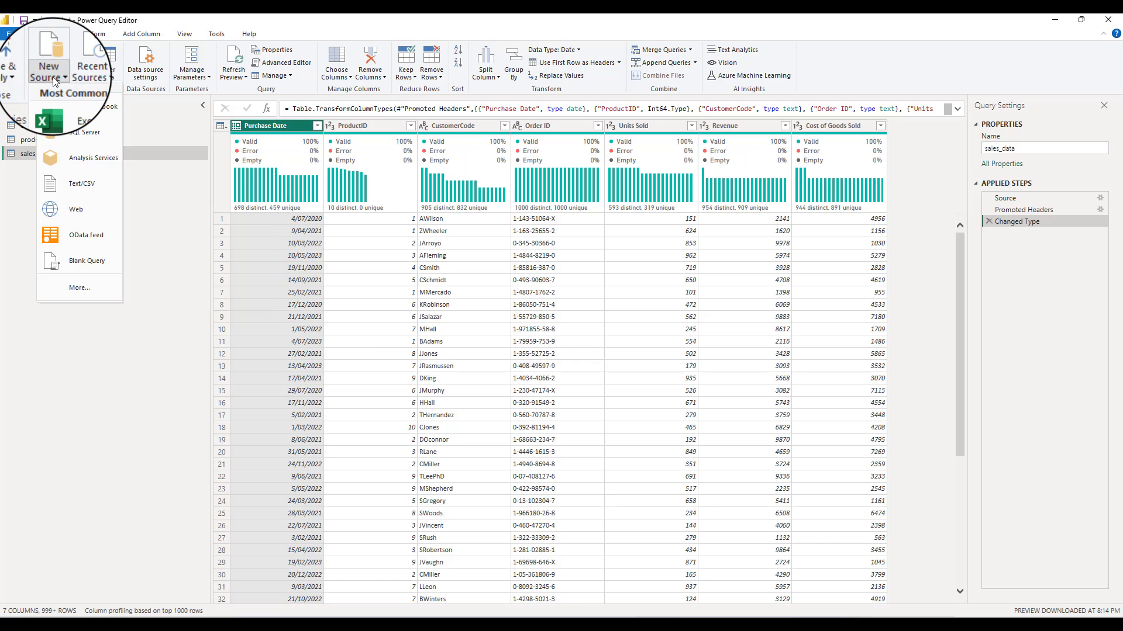
pyautogui.click(89, 265)
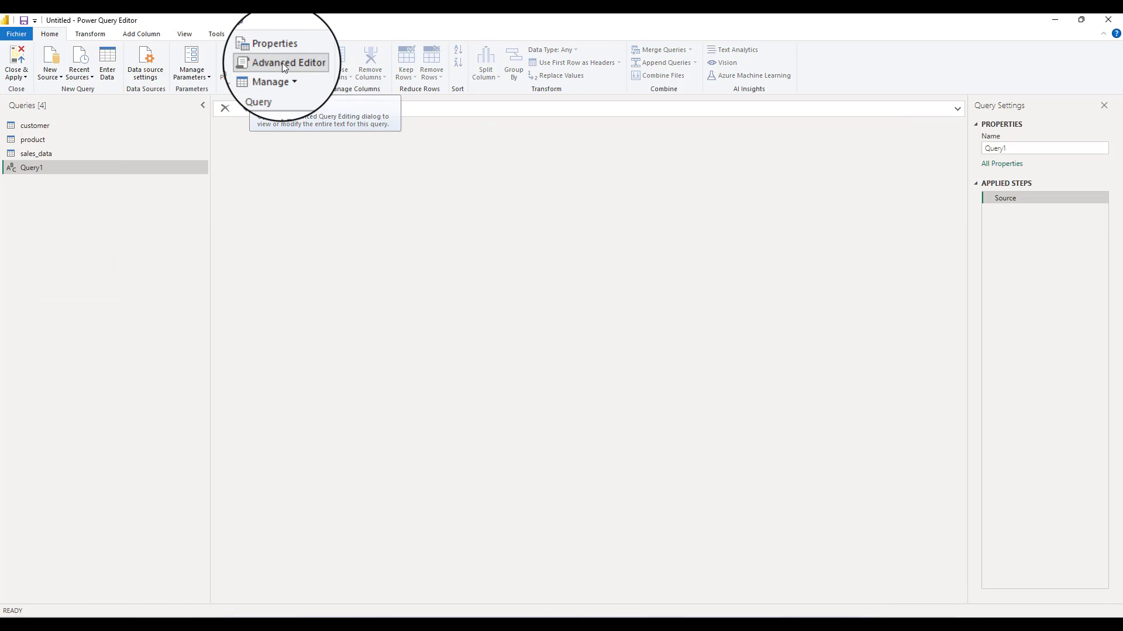
pyautogui.click(282, 62)
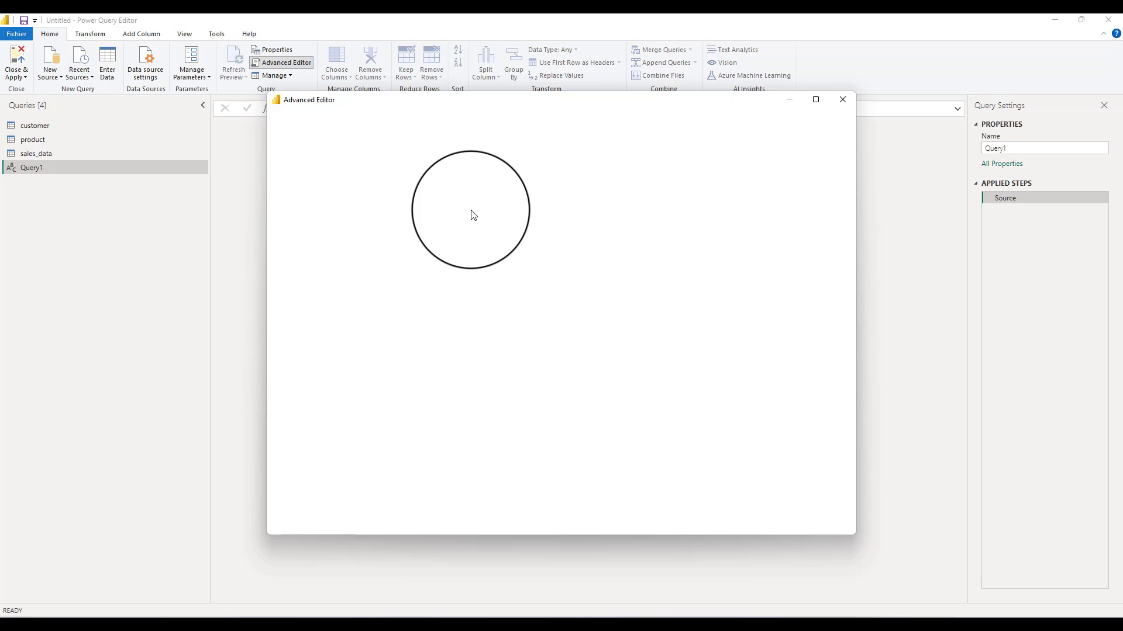
pyautogui.hotkey('ctrl', 'a')
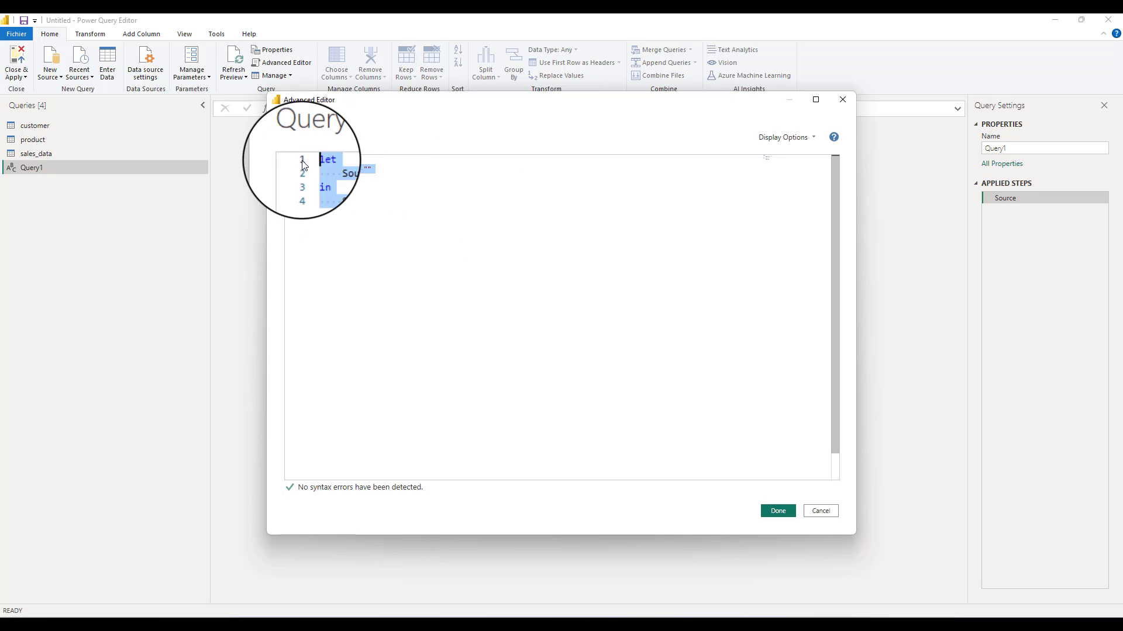
pyautogui.hotkey('ctrl', 'v')
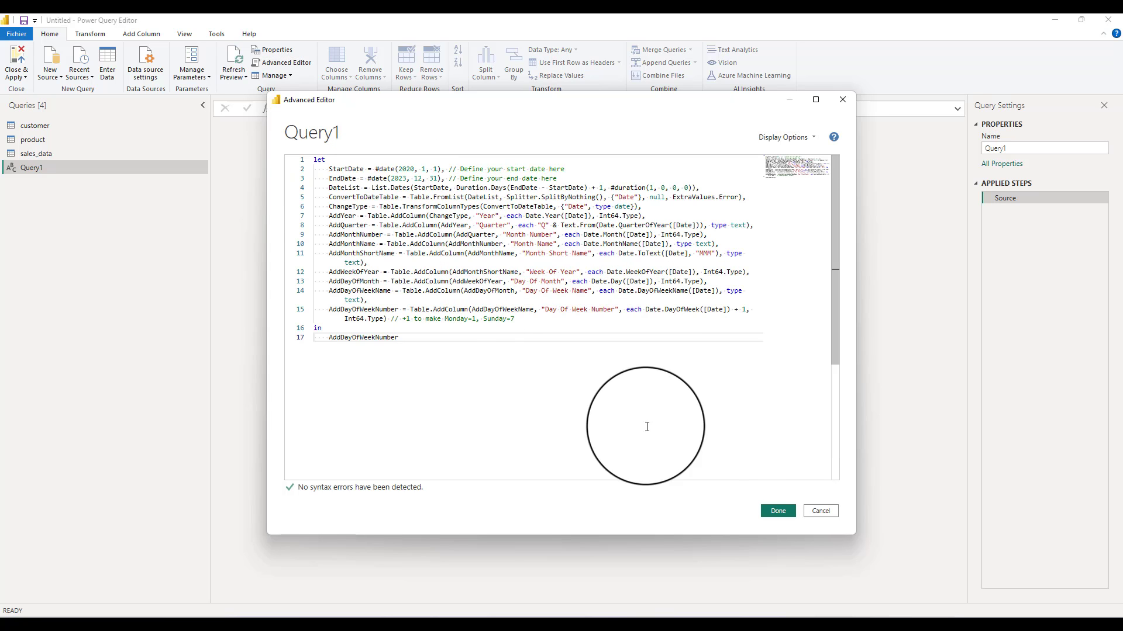
pyautogui.click(778, 512)
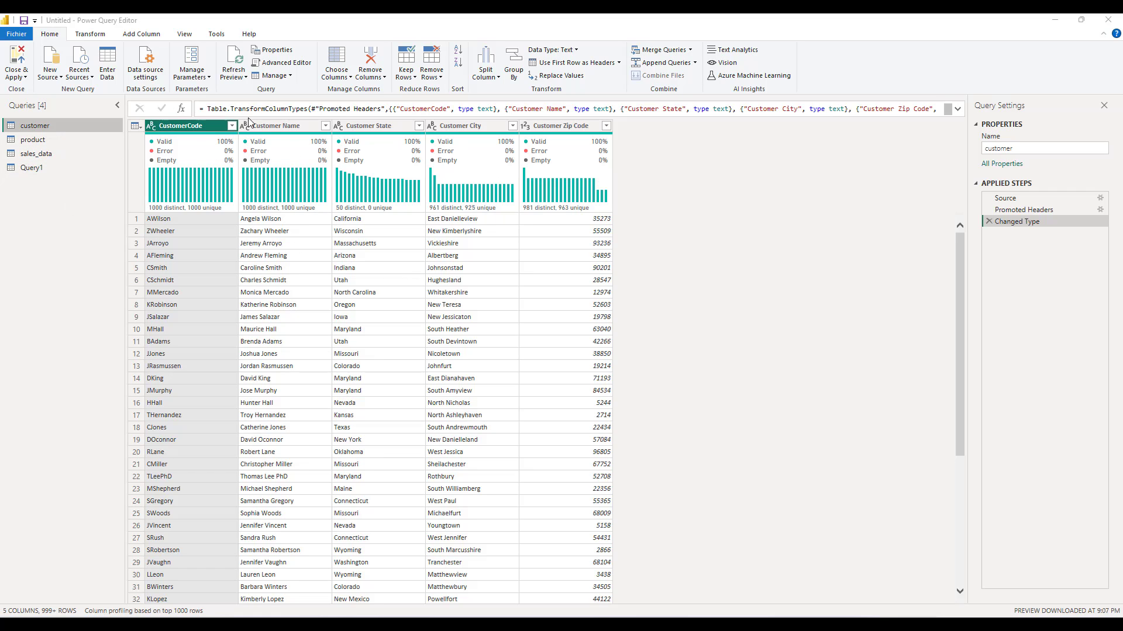
# - Examine the column profiles and data types of the columns in the customer query
pyautogui.click(267, 125)
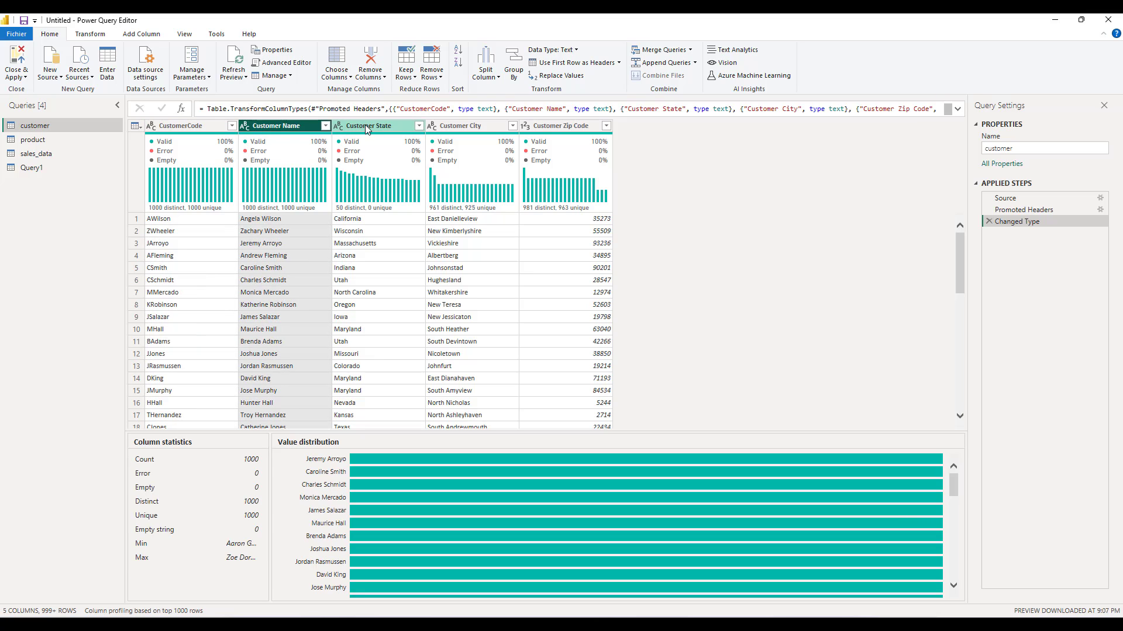
pyautogui.click(377, 126)
pyautogui.click(463, 124)
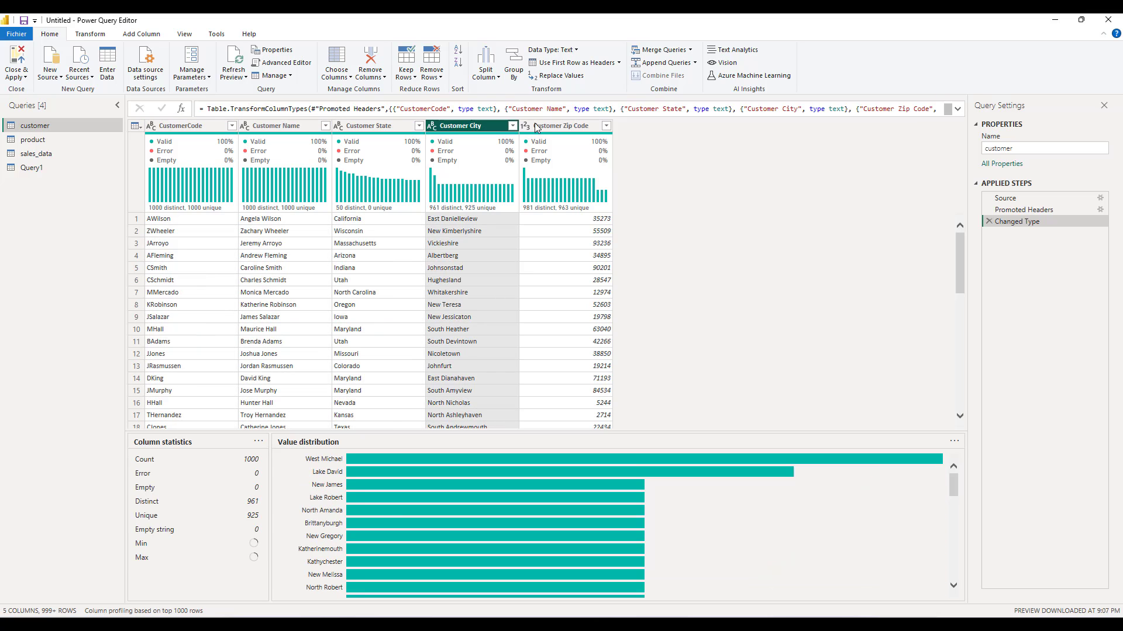
pyautogui.click(535, 125)
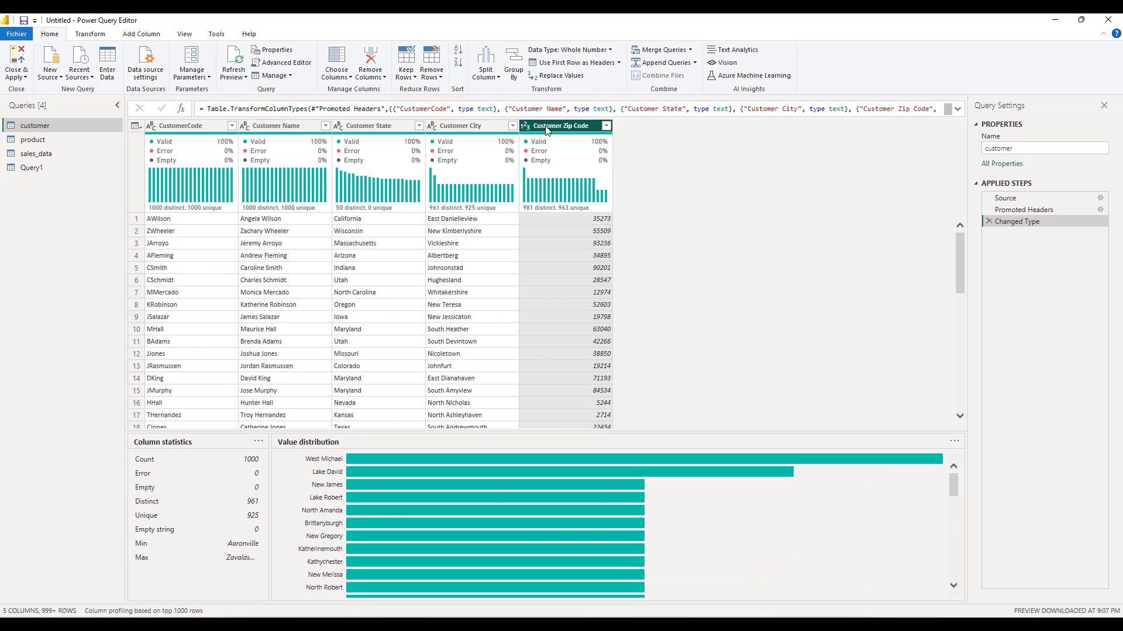
pyautogui.click(169, 128)
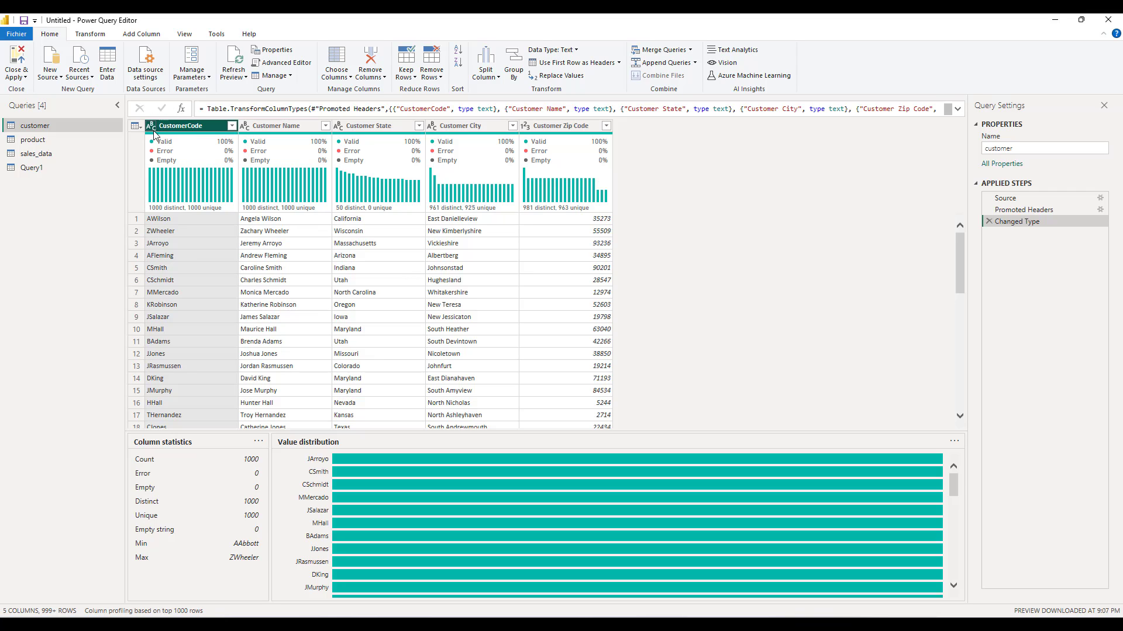
pyautogui.click(152, 128)
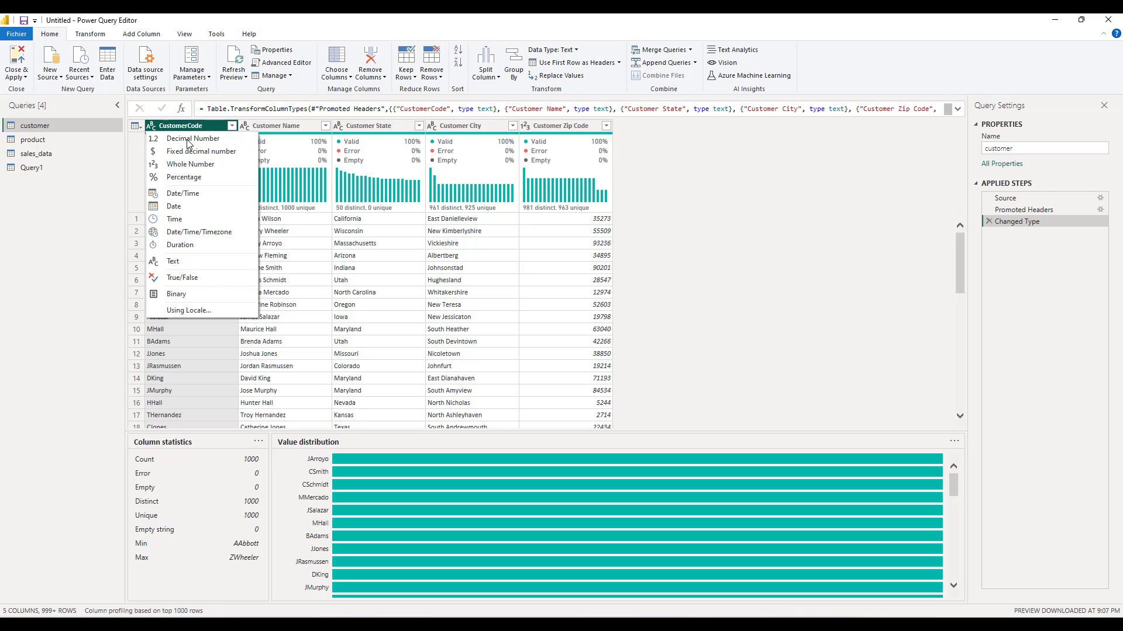
pyautogui.click(275, 130)
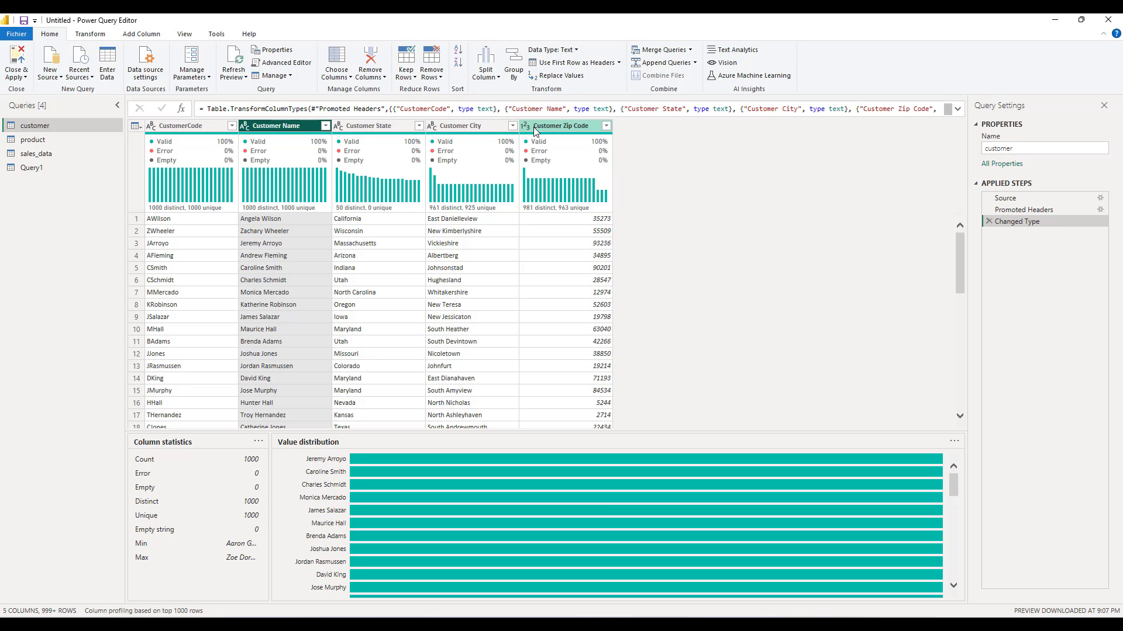
# - Change the Customer Zip Code column's data type to Text, replacing the current type conversion
pyautogui.click(602, 127)
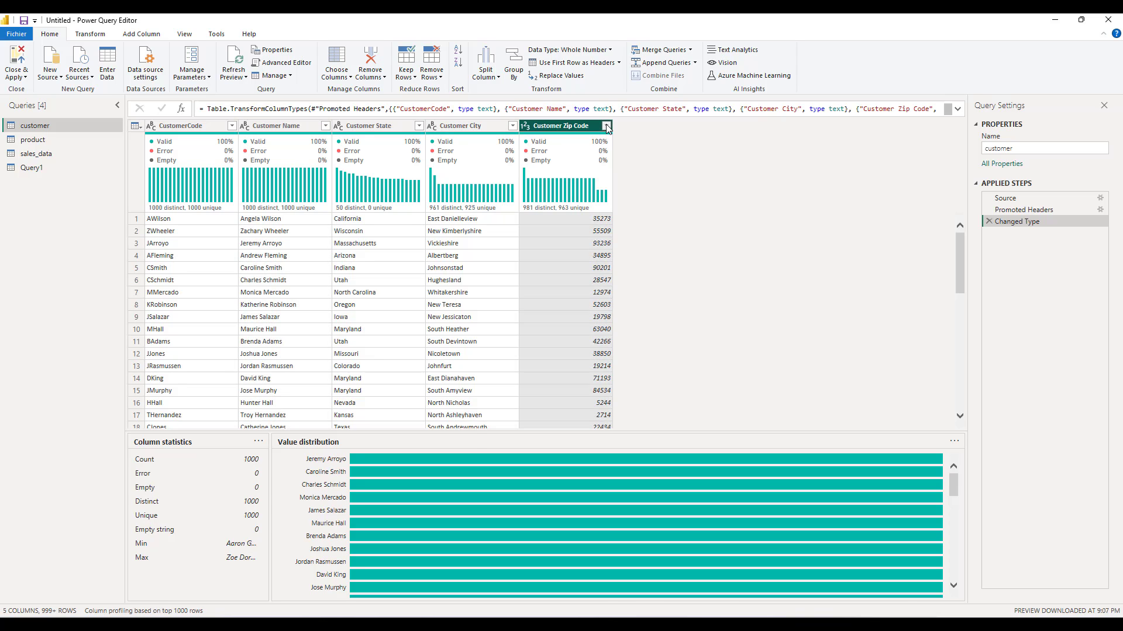
pyautogui.click(607, 126)
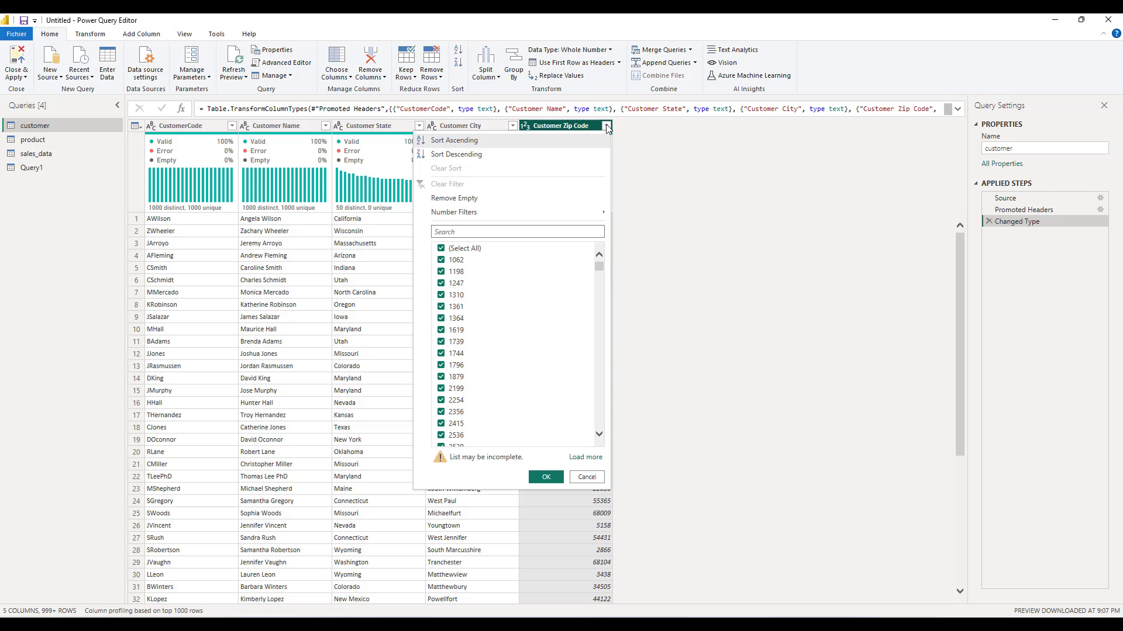
pyautogui.click(606, 127)
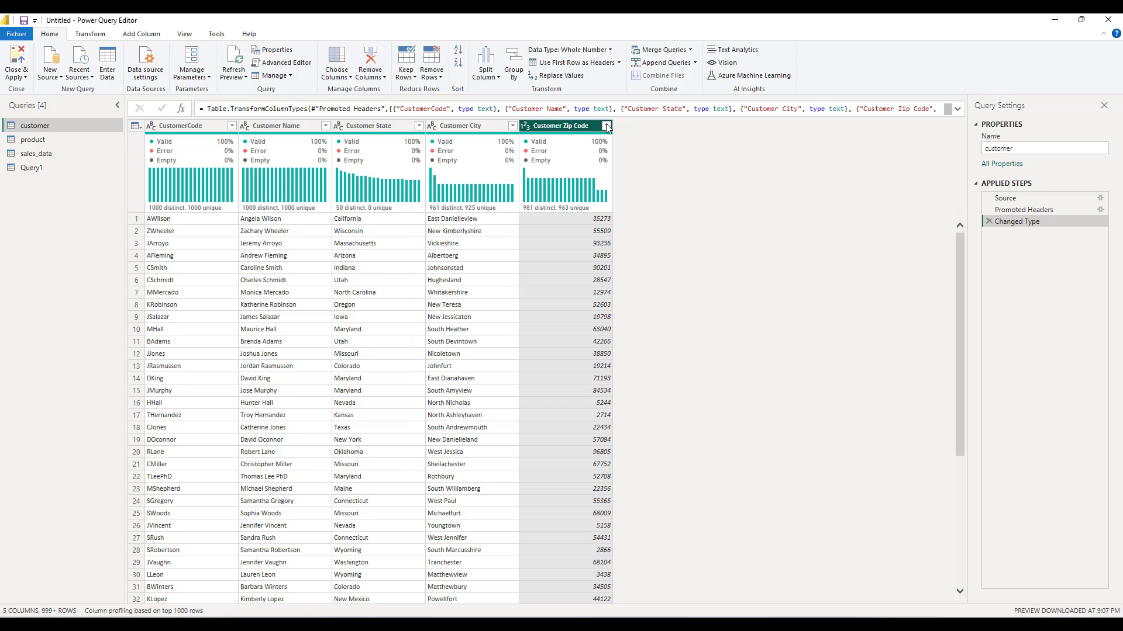
pyautogui.click(526, 127)
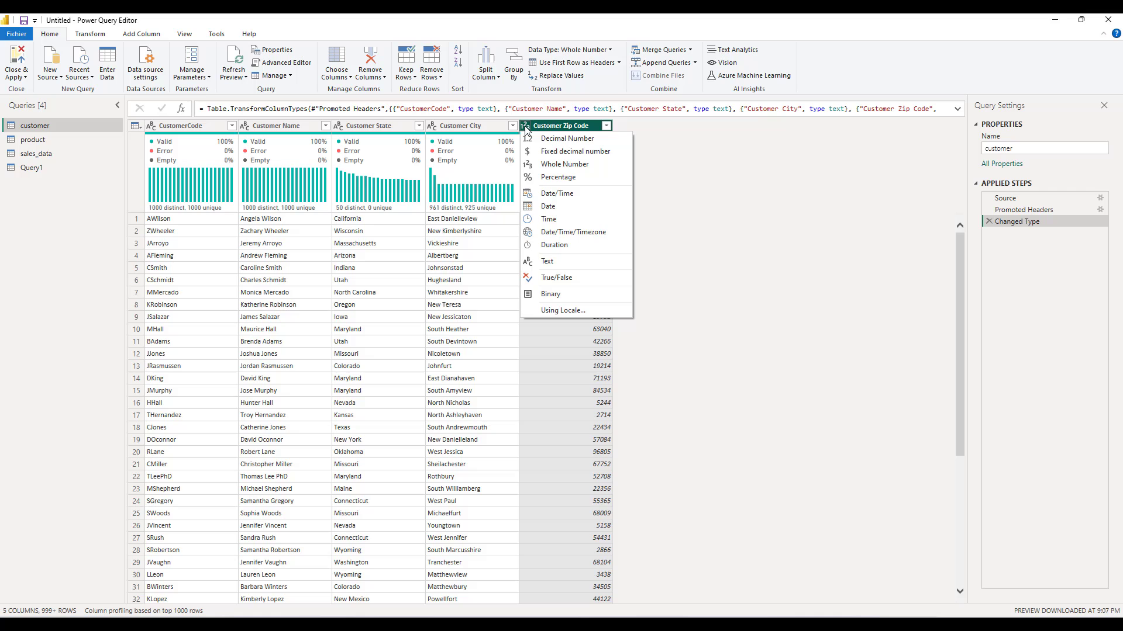
pyautogui.click(544, 259)
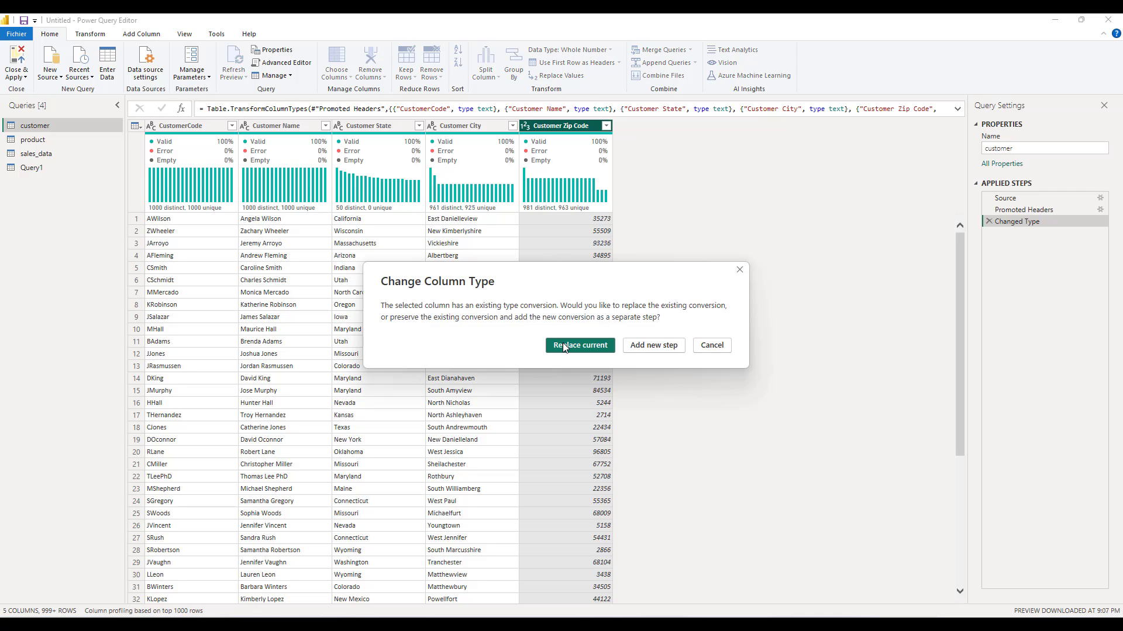
pyautogui.click(564, 346)
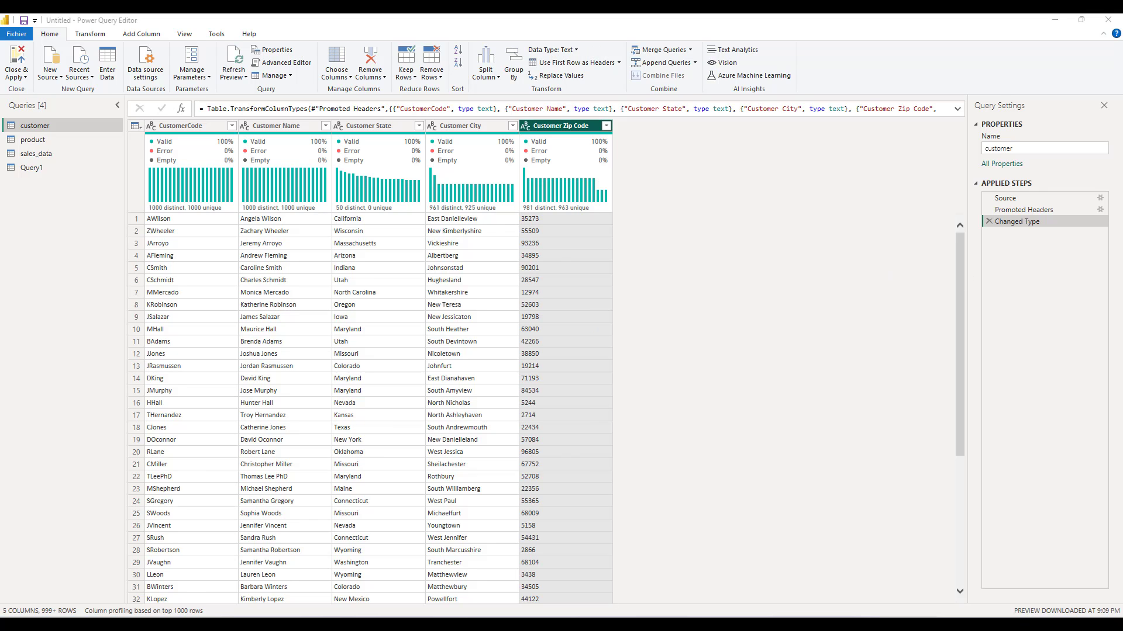
# - Review the columns and their data types in the product, sales_data and Query1 queries, including Query1's full column range
pyautogui.click(46, 143)
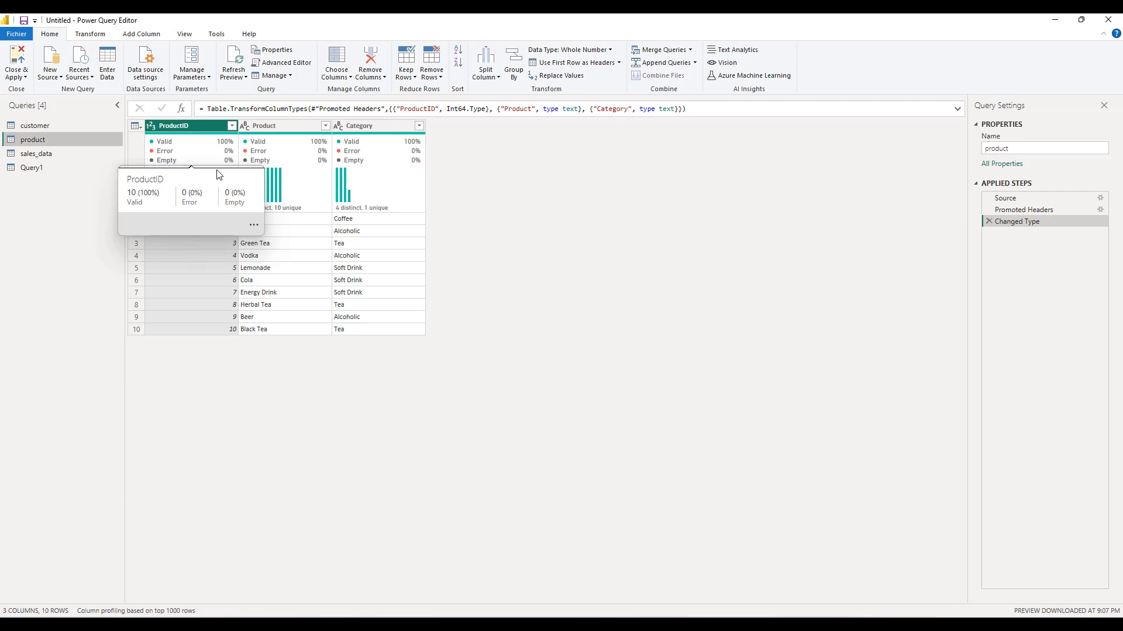
pyautogui.click(153, 127)
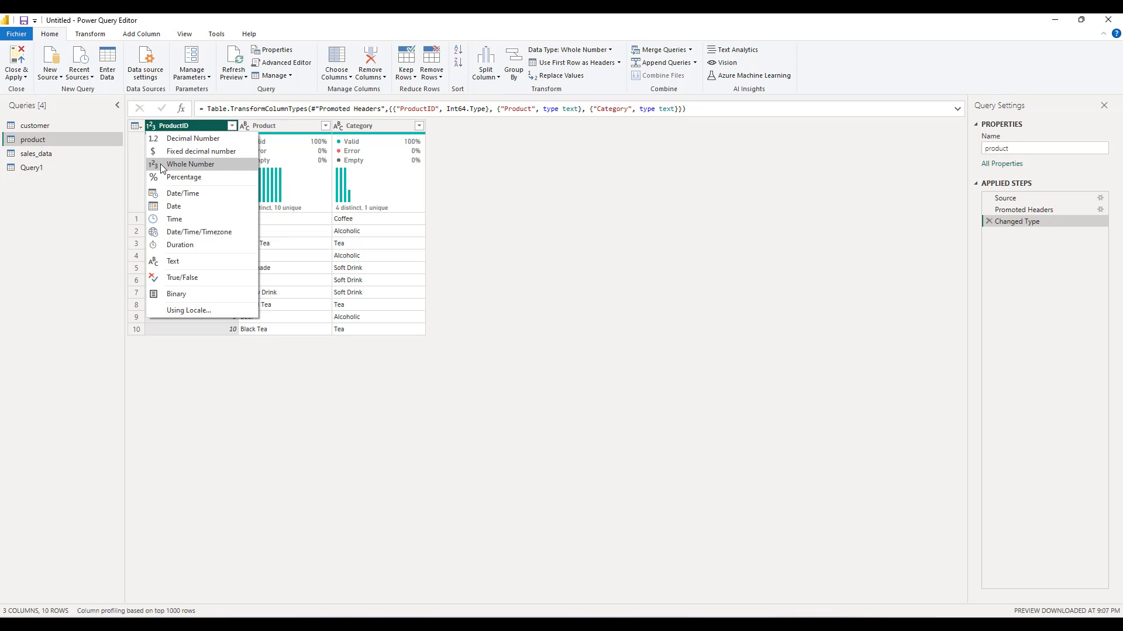
pyautogui.click(273, 128)
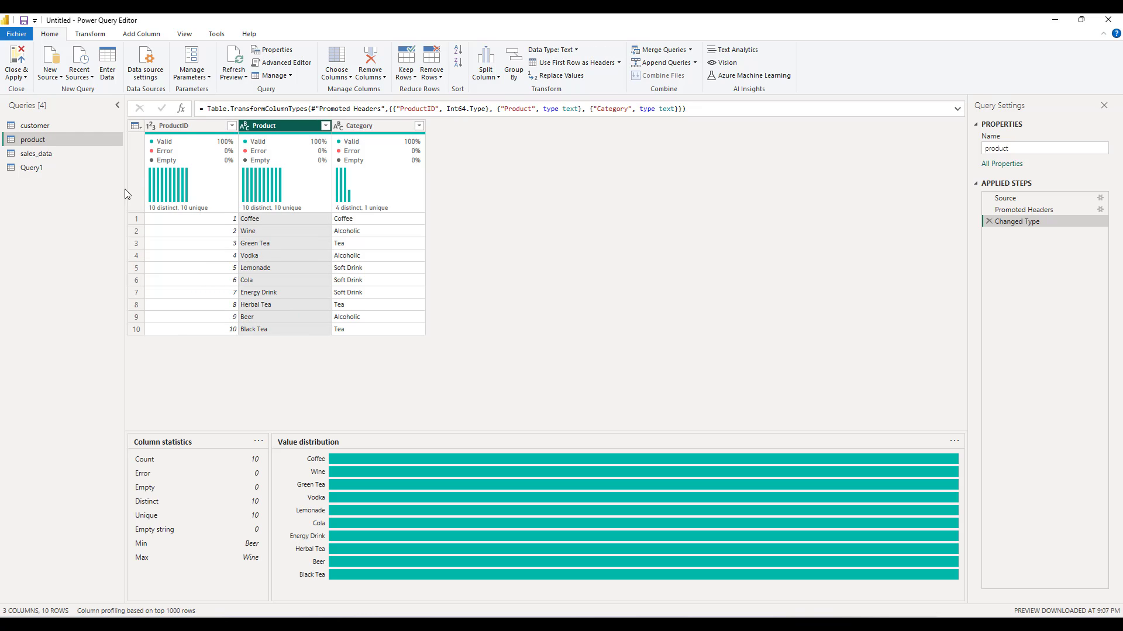
pyautogui.click(36, 154)
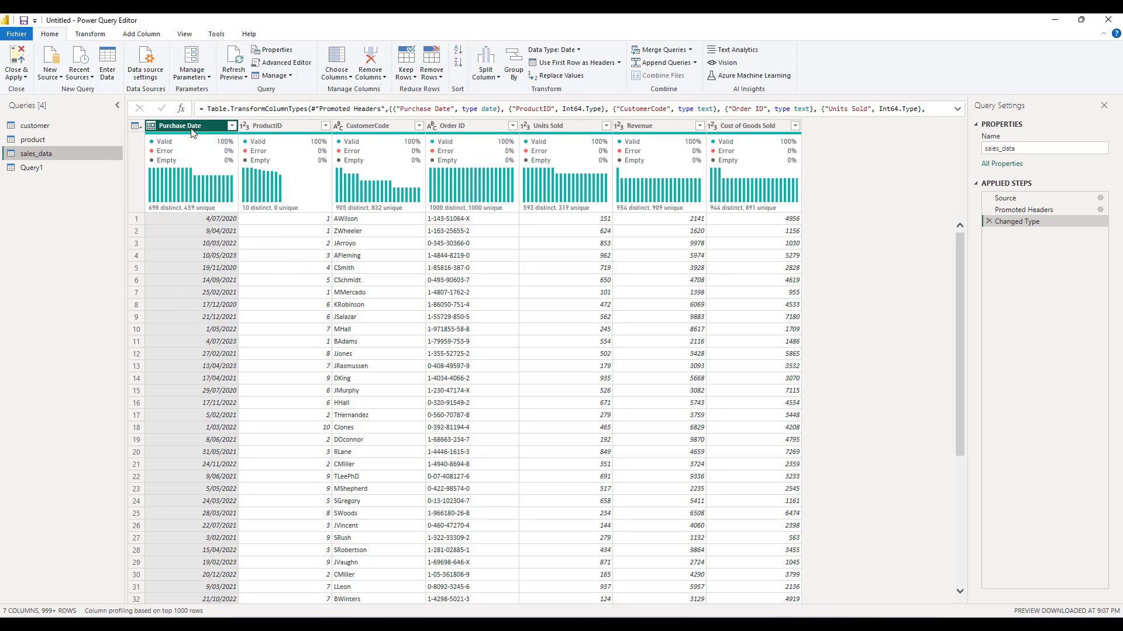
pyautogui.click(150, 127)
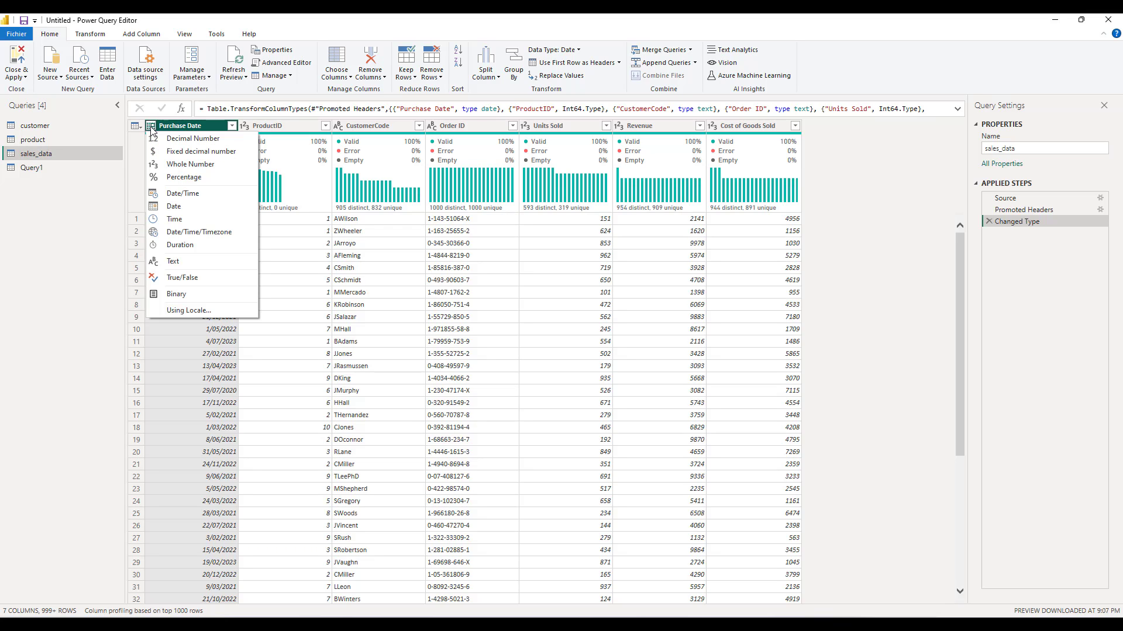
pyautogui.click(276, 130)
pyautogui.click(292, 124)
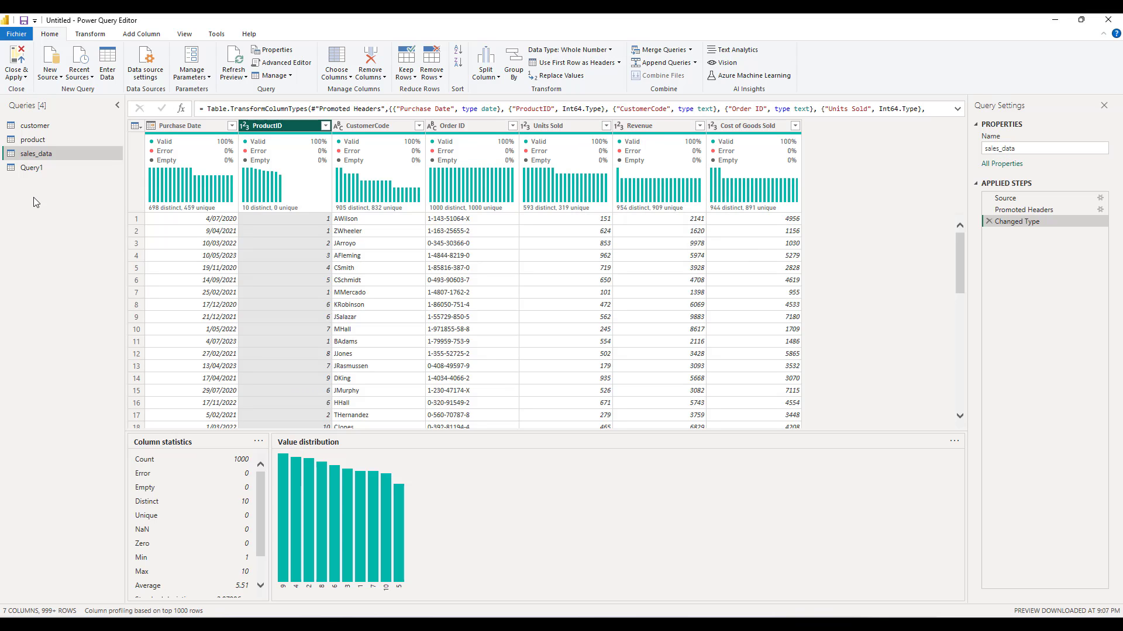
pyautogui.click(55, 170)
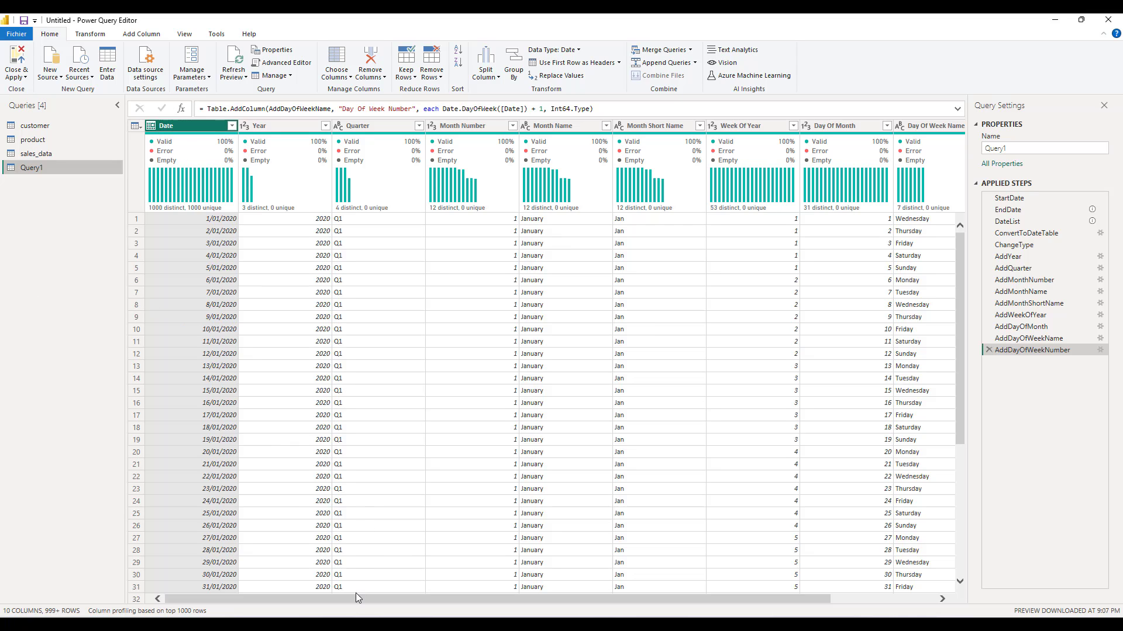
pyautogui.moveTo(352, 599); pyautogui.dragTo(466, 616)
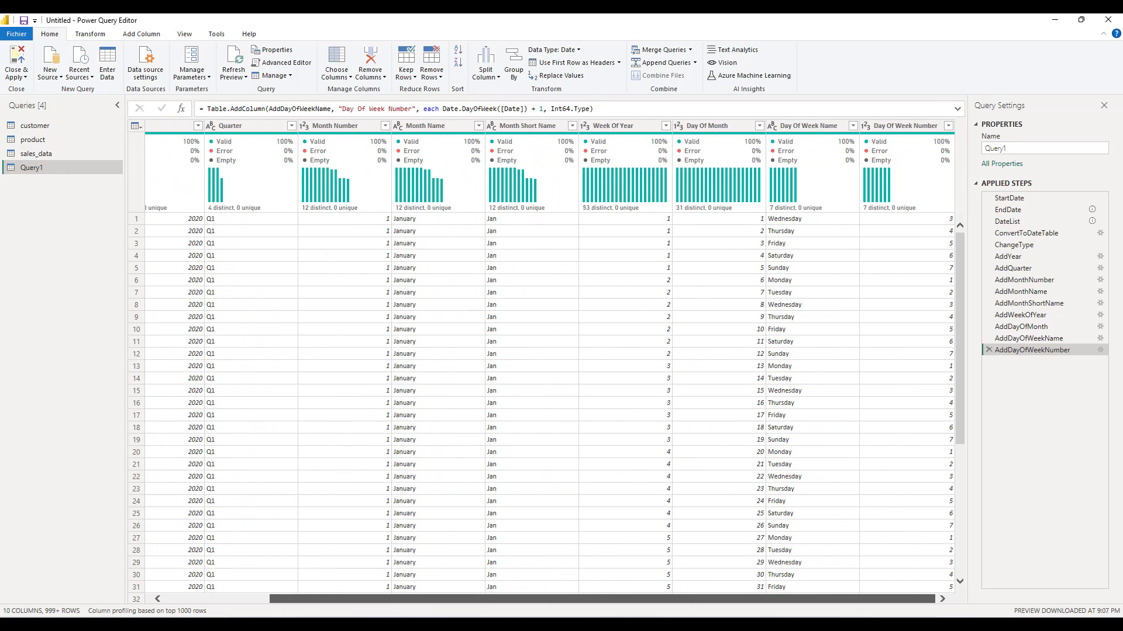
pyautogui.press('Home')
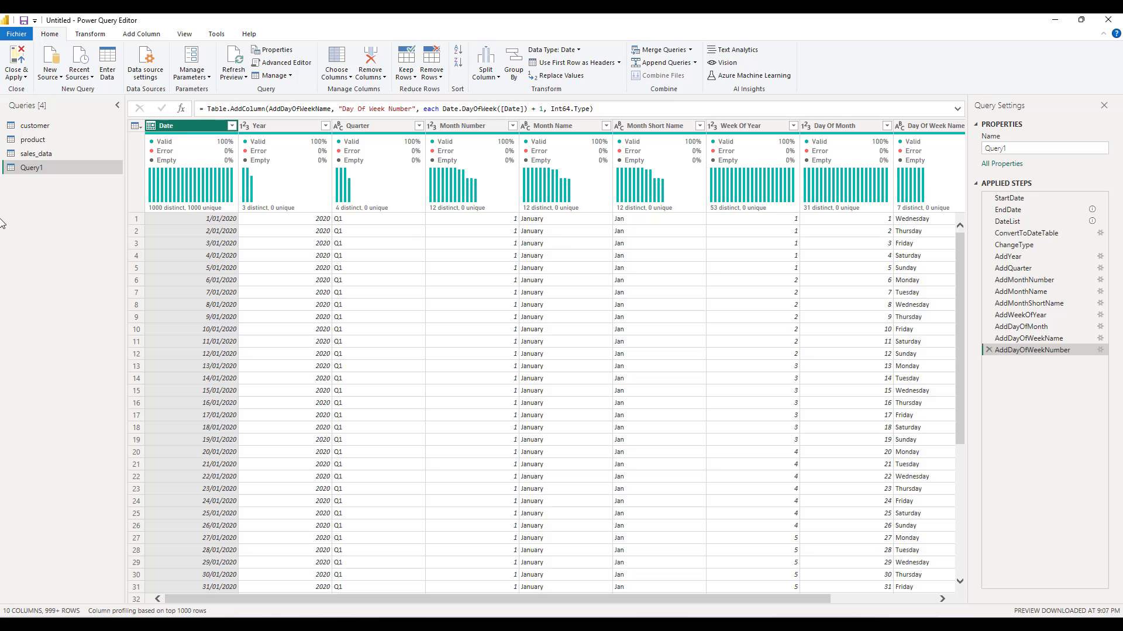
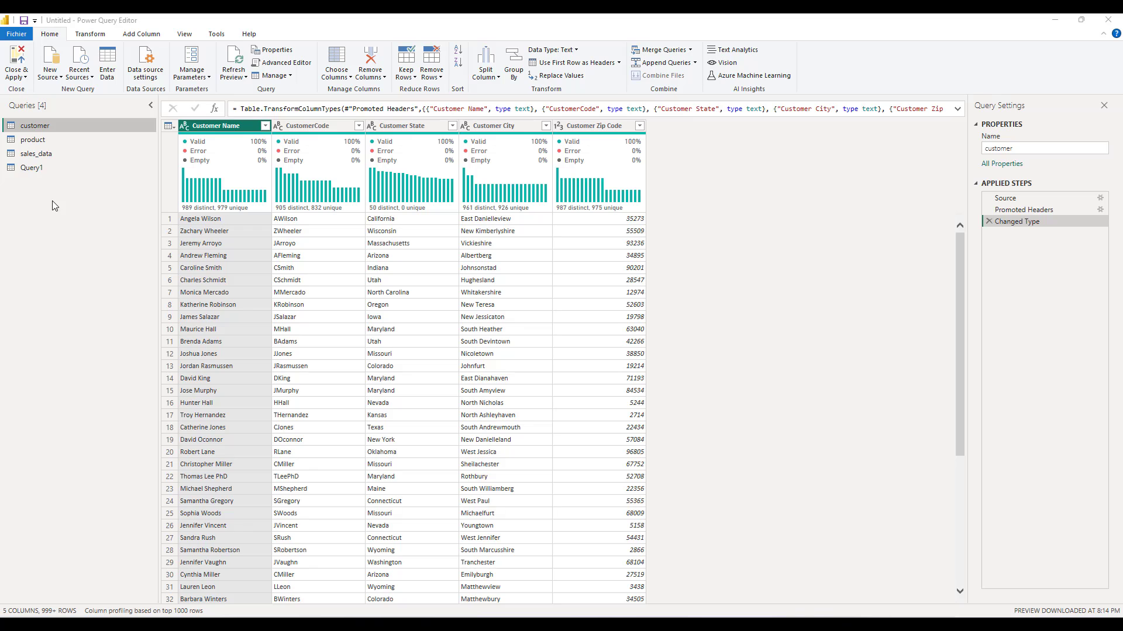
# - Rename the customer query as DimCustomer
pyautogui.doubleClick(73, 127)
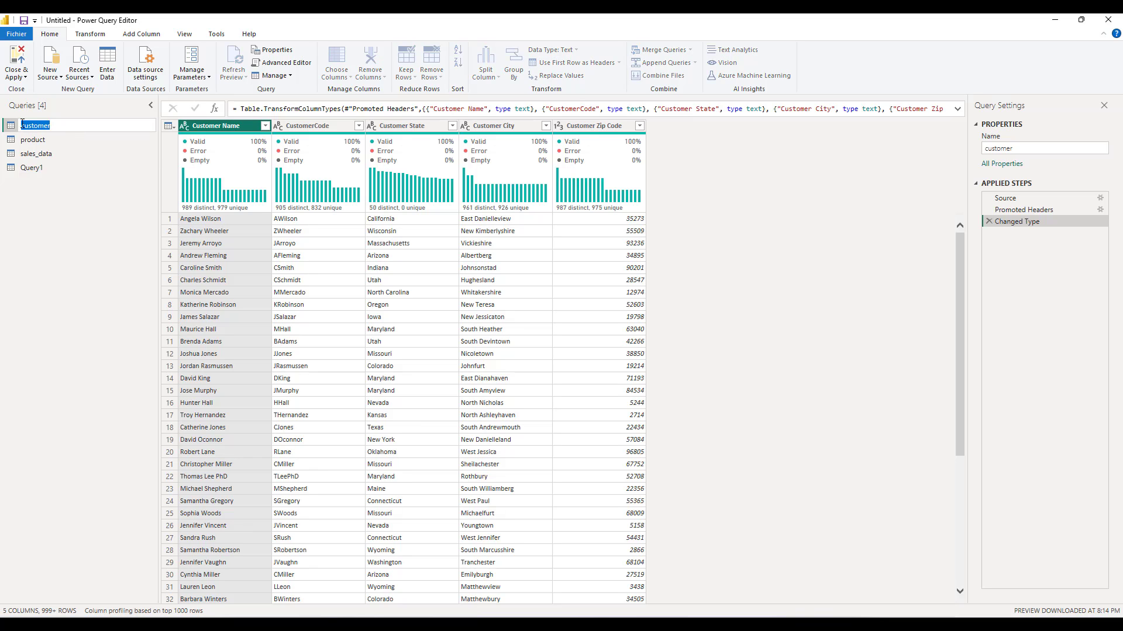
pyautogui.click(22, 125)
pyautogui.write('Dim')
pyautogui.press('Delete')
pyautogui.write('C')
pyautogui.press('Return')
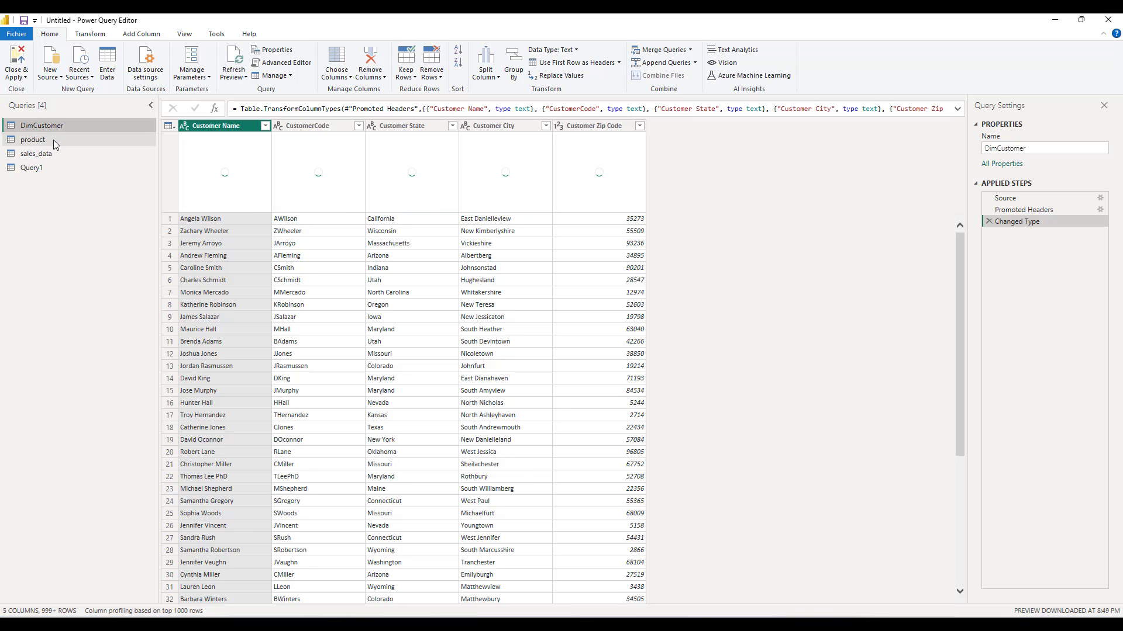
# - Rename the product query as DimProduct
pyautogui.click(53, 139)
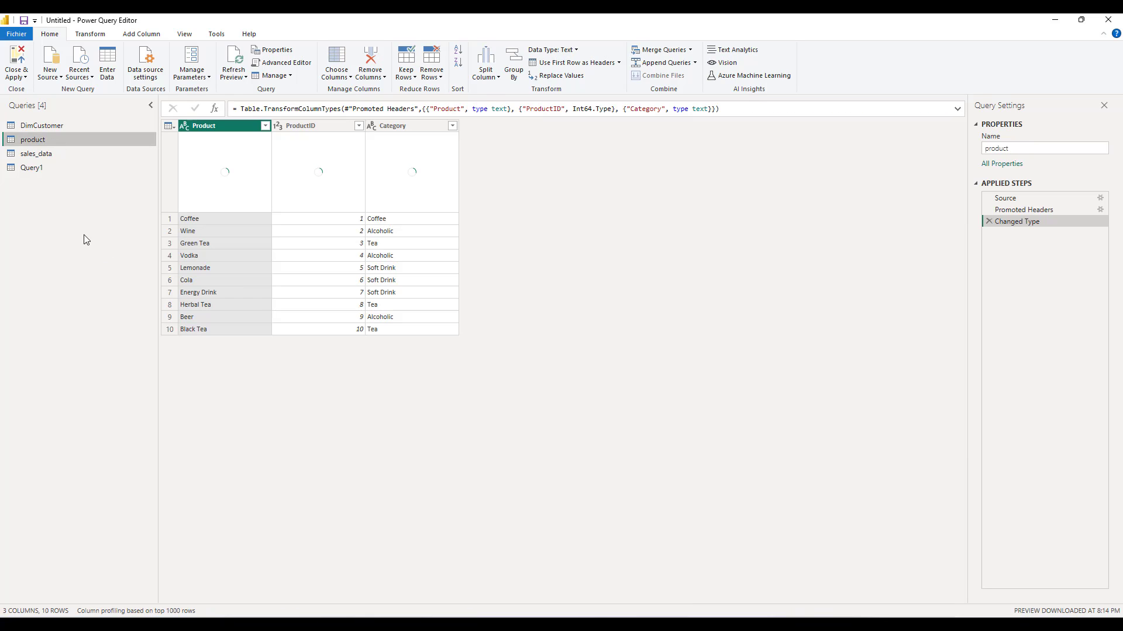
pyautogui.doubleClick(47, 138)
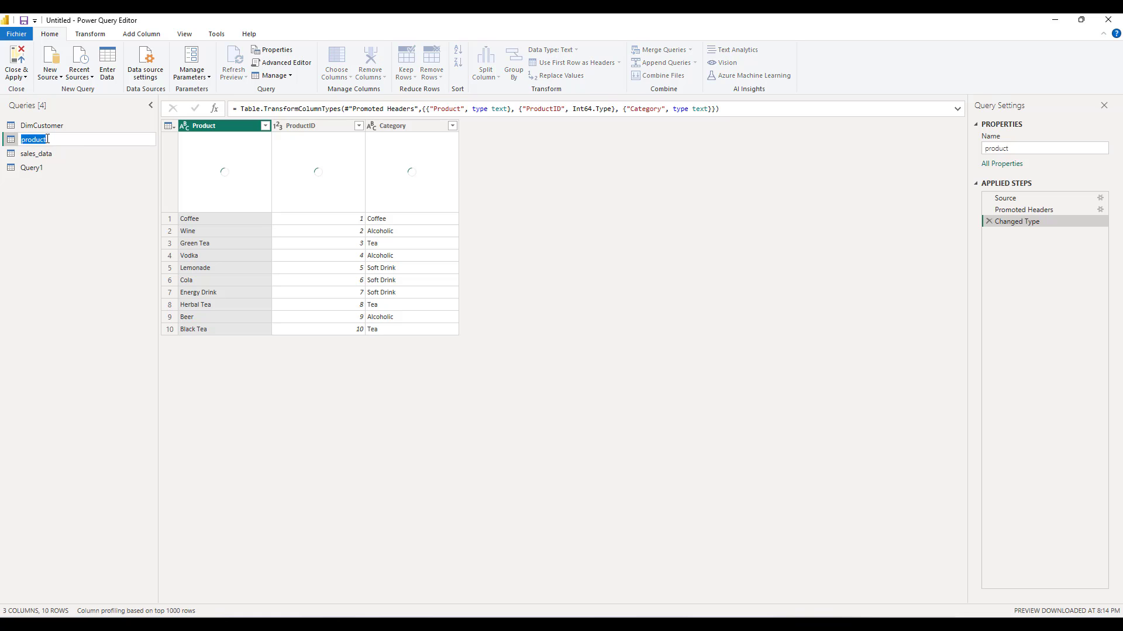
pyautogui.press('Home')
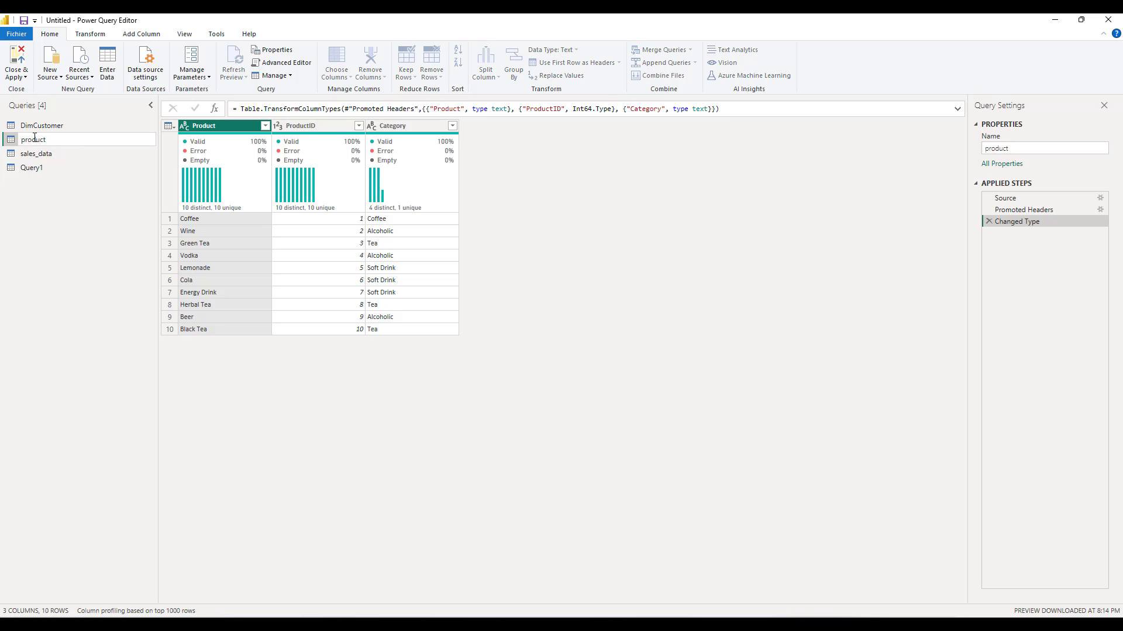
pyautogui.write('Dim')
pyautogui.press('Delete')
pyautogui.write('P')
pyautogui.press('Return')
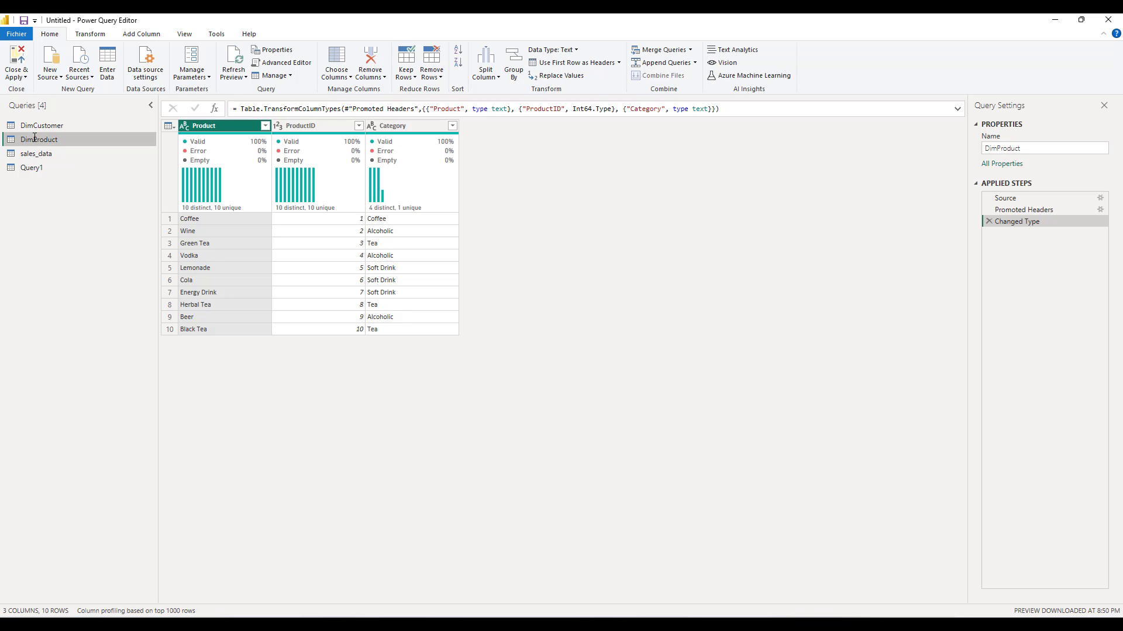
# - Rename the sales_data query as FactSales
pyautogui.click(44, 154)
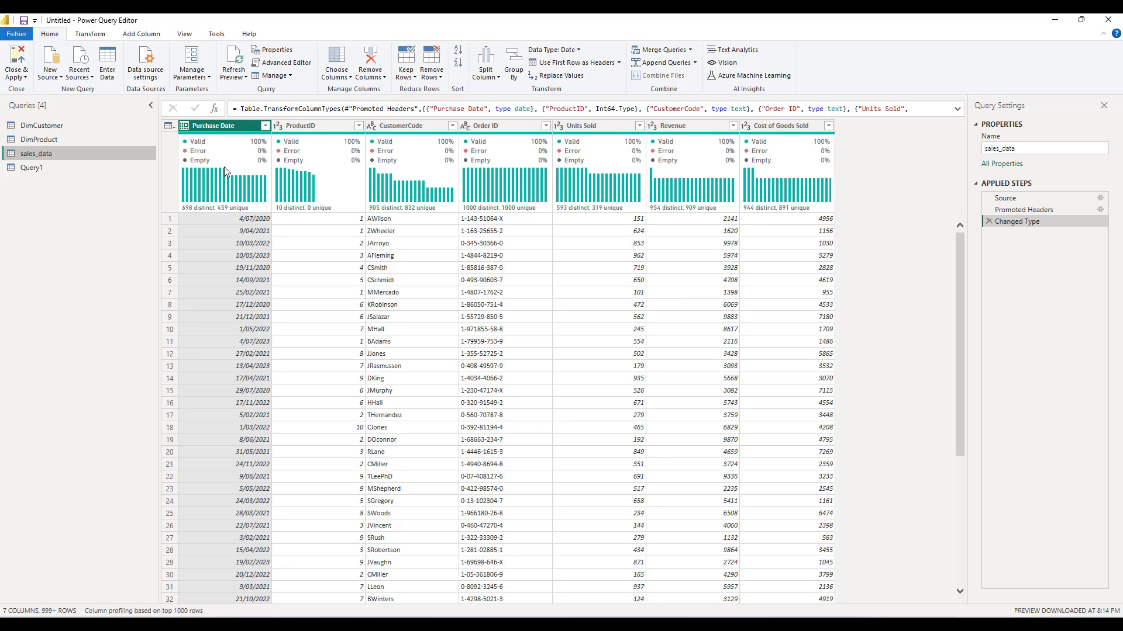
pyautogui.doubleClick(65, 153)
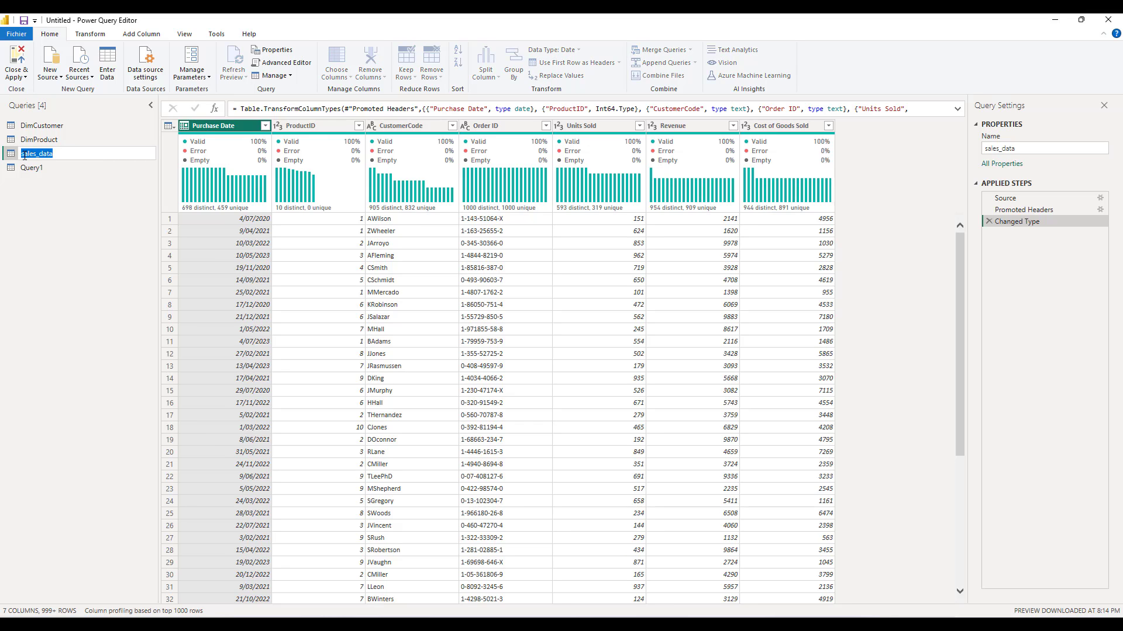
pyautogui.write('FactSales')
pyautogui.press('Return')
# - Rename Query1 as DimDate, and apply the query changes to load the tables and return to the Power BI Desktop report
pyautogui.click(35, 168)
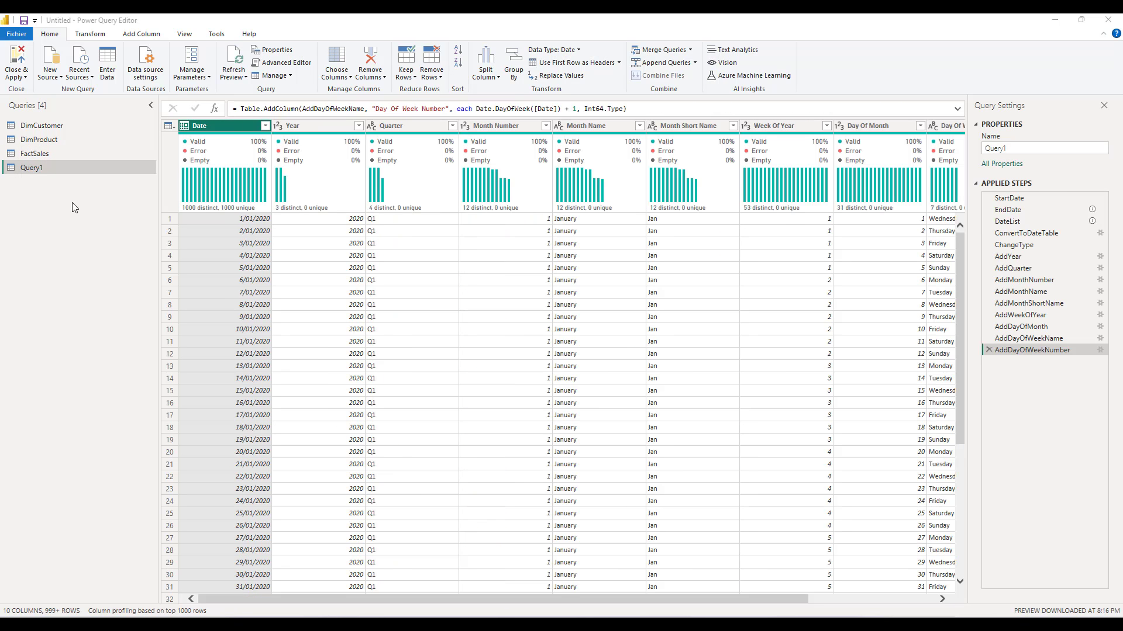
pyautogui.doubleClick(59, 167)
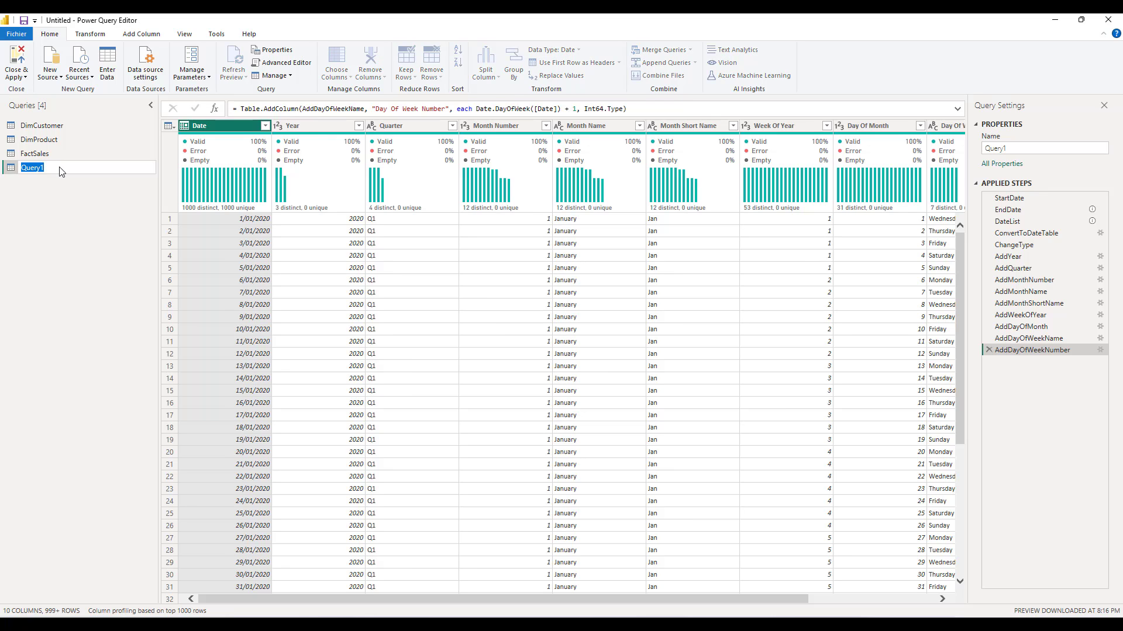
pyautogui.write('DimDaet')
pyautogui.press('BackSpace')
pyautogui.press('BackSpace')
pyautogui.write('te')
pyautogui.press('Return')
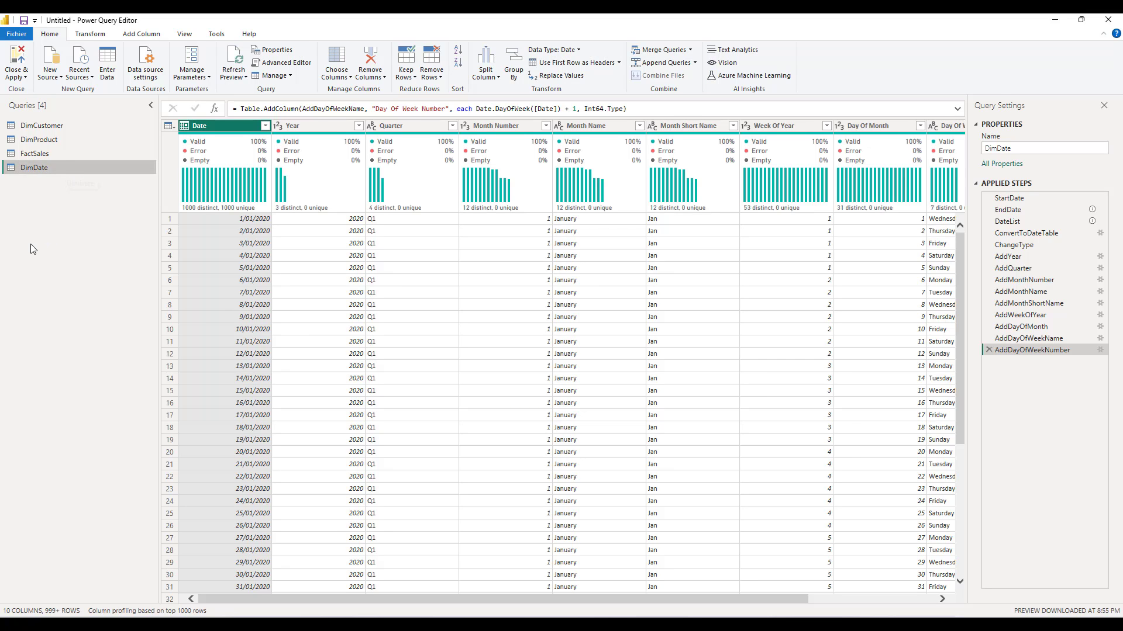
pyautogui.click(24, 77)
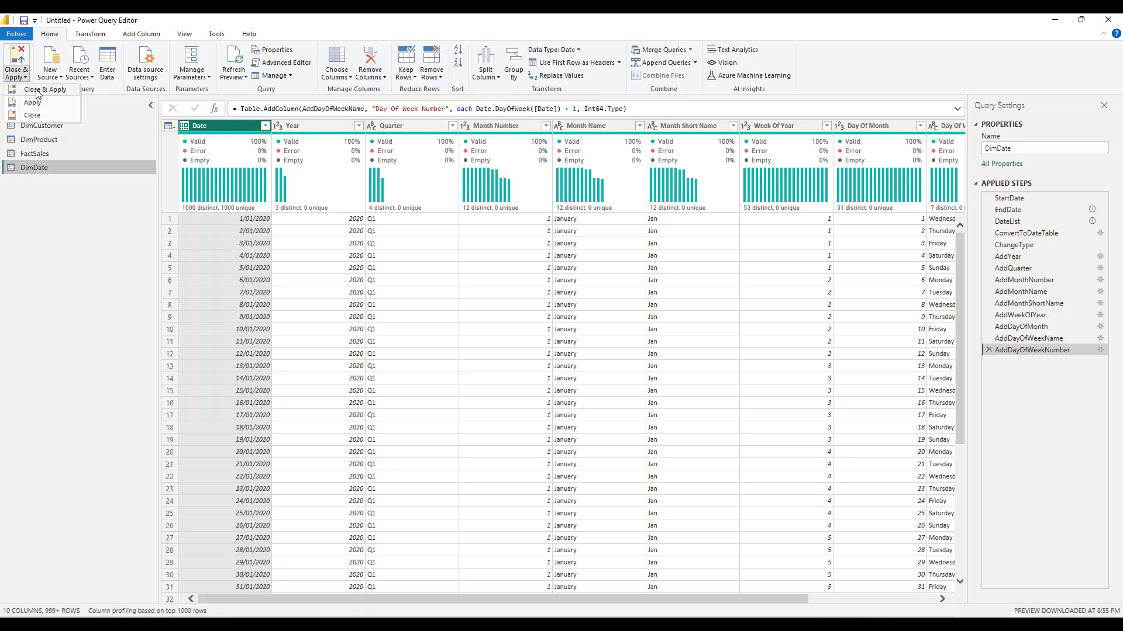
pyautogui.click(33, 103)
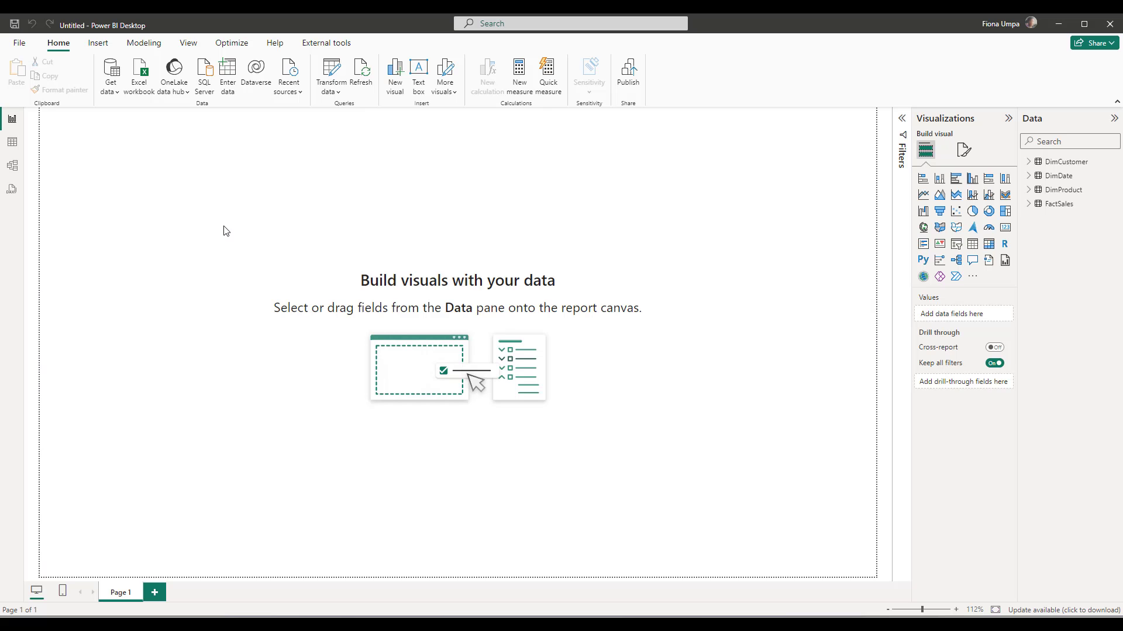
# - In the model view, arrange DimProduct, DimCustomer and DimDate in a row above FactSales, shortening the DimCustomer and DimDate cards
pyautogui.click(10, 170)
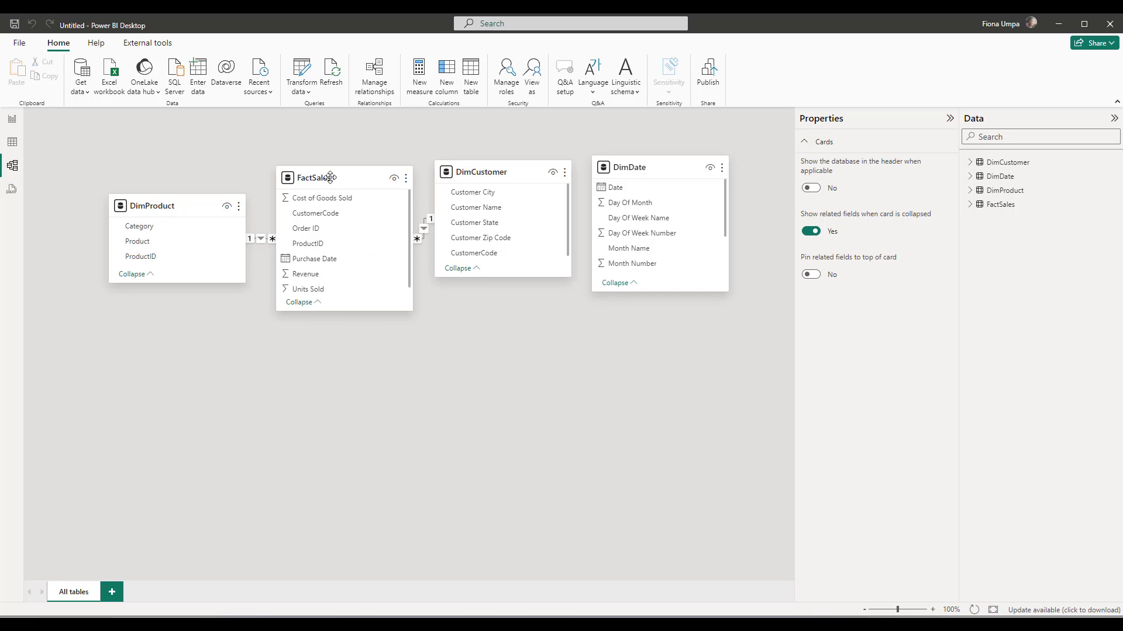
pyautogui.moveTo(349, 194); pyautogui.dragTo(454, 370)
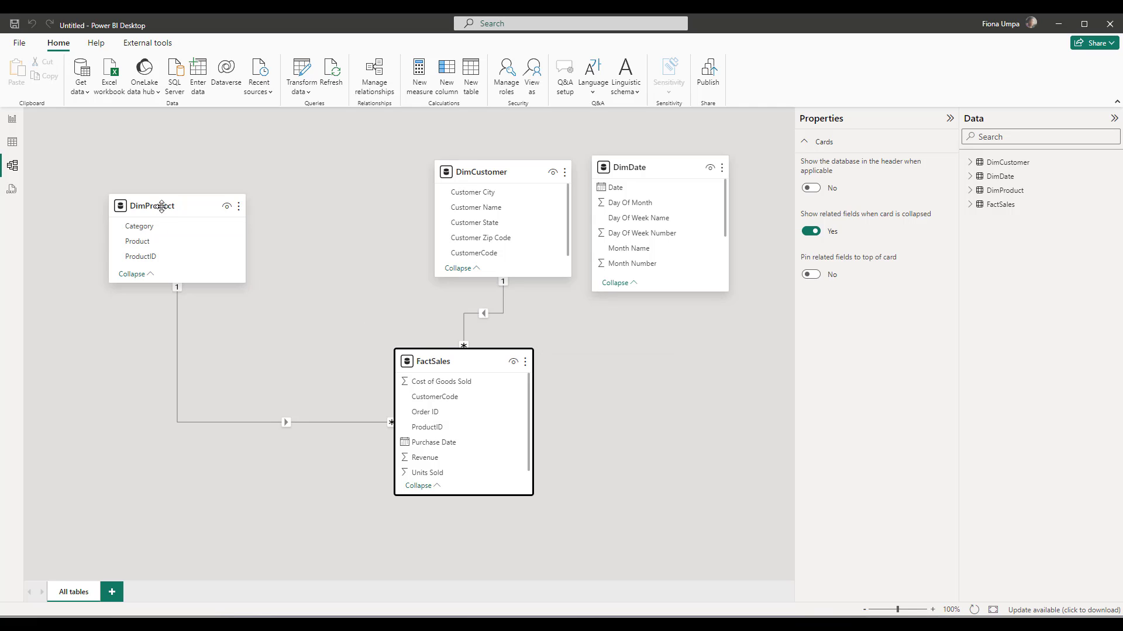
pyautogui.moveTo(165, 205); pyautogui.dragTo(198, 172)
pyautogui.moveTo(485, 174); pyautogui.dragTo(380, 180)
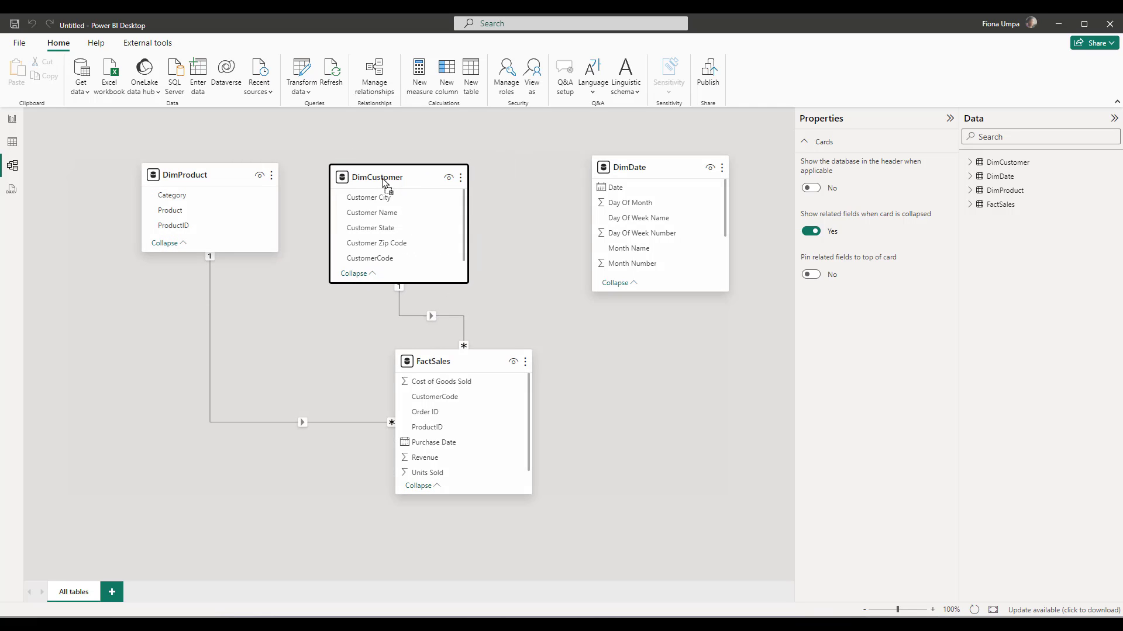
pyautogui.moveTo(436, 286); pyautogui.dragTo(436, 264)
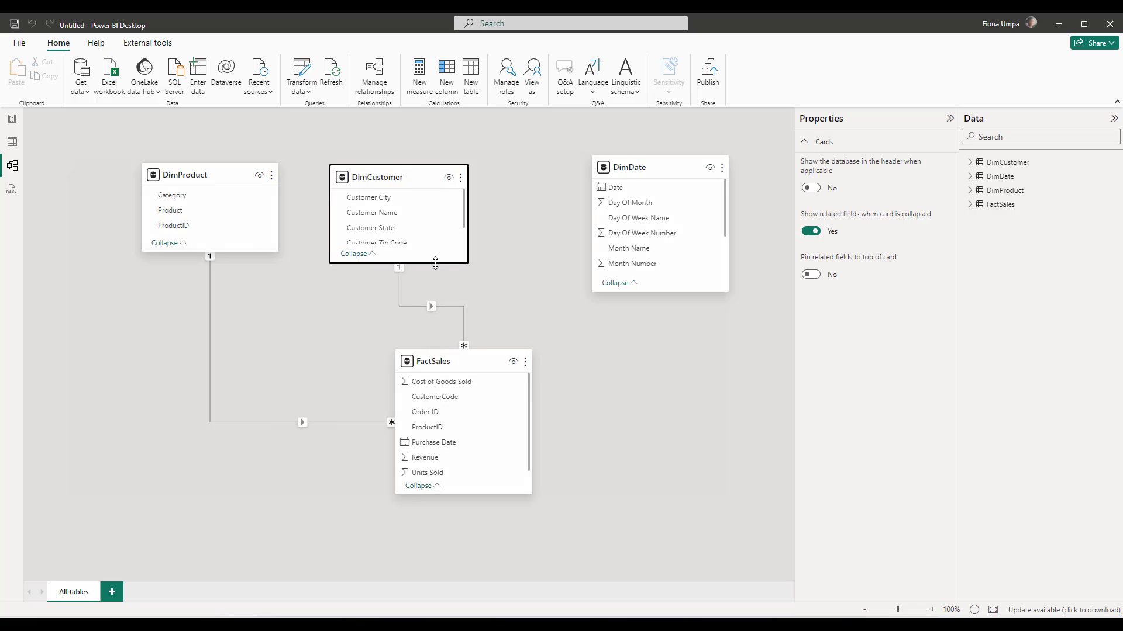
pyautogui.moveTo(636, 172); pyautogui.dragTo(567, 178)
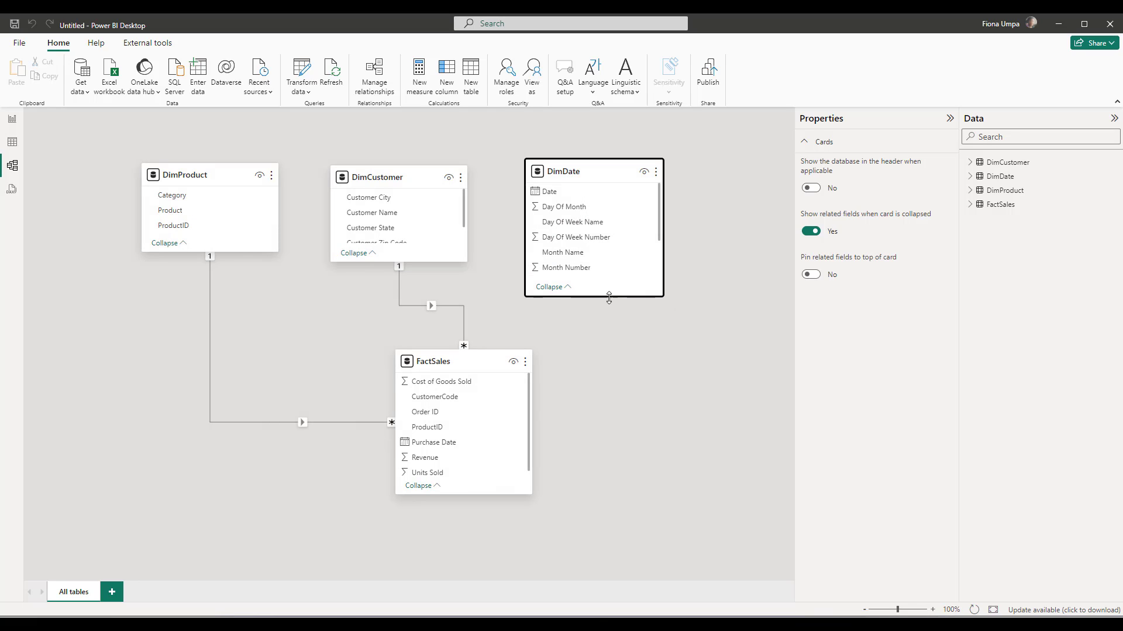
pyautogui.moveTo(618, 296); pyautogui.dragTo(618, 272)
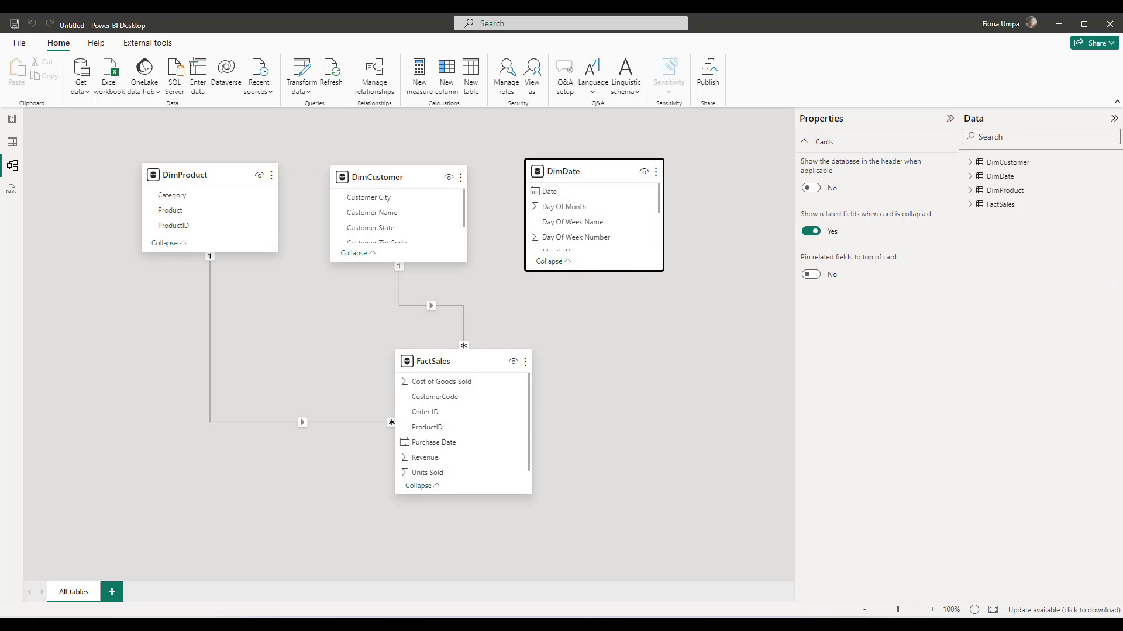
# - Inspect the relationship properties linking FactSales to DimProduct and FactSales to DimCustomer
pyautogui.click(247, 423)
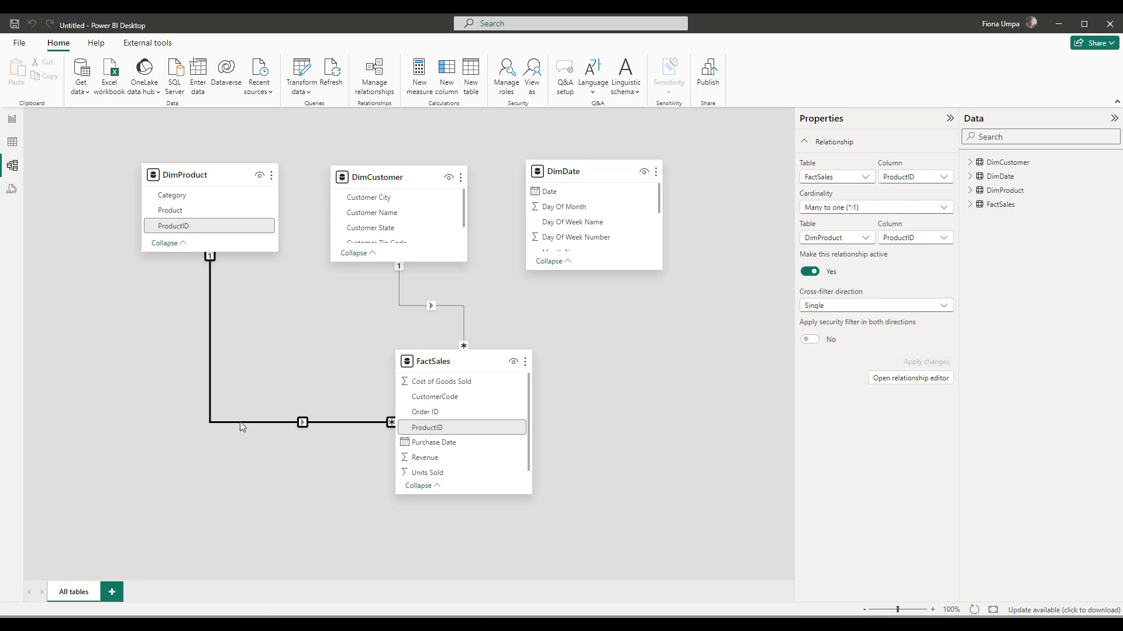
pyautogui.click(431, 307)
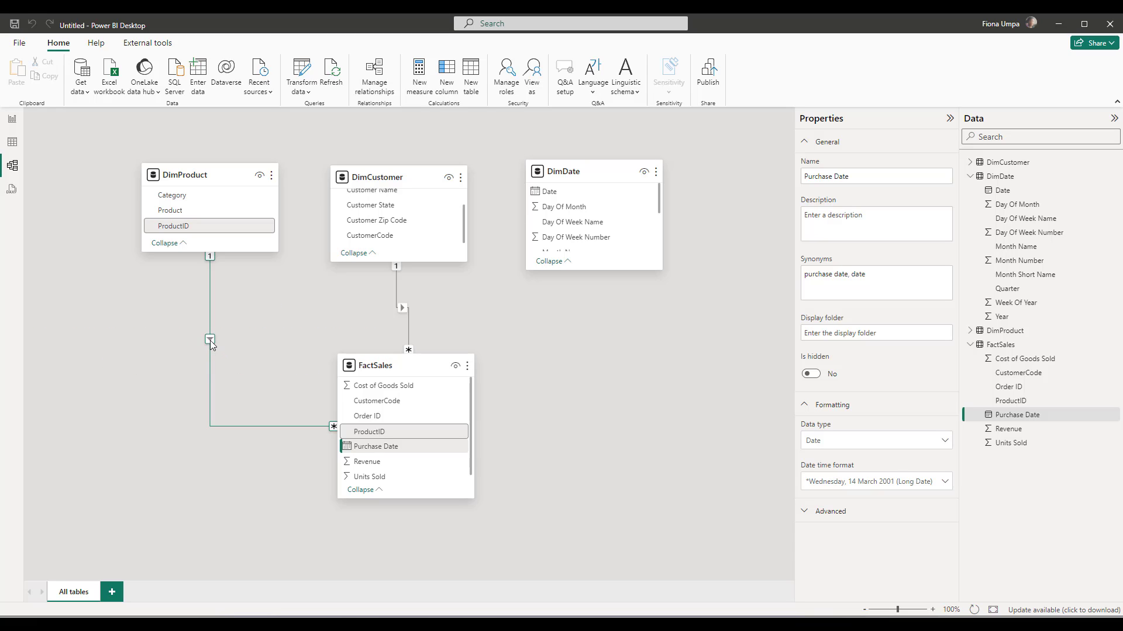
pyautogui.click(210, 341)
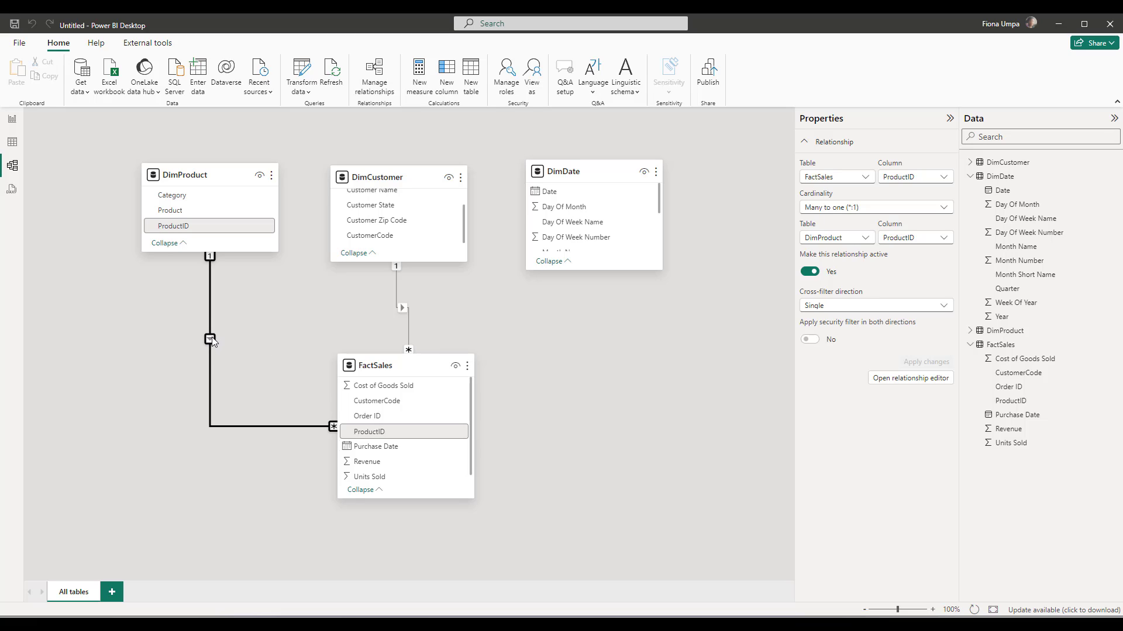
pyautogui.click(402, 308)
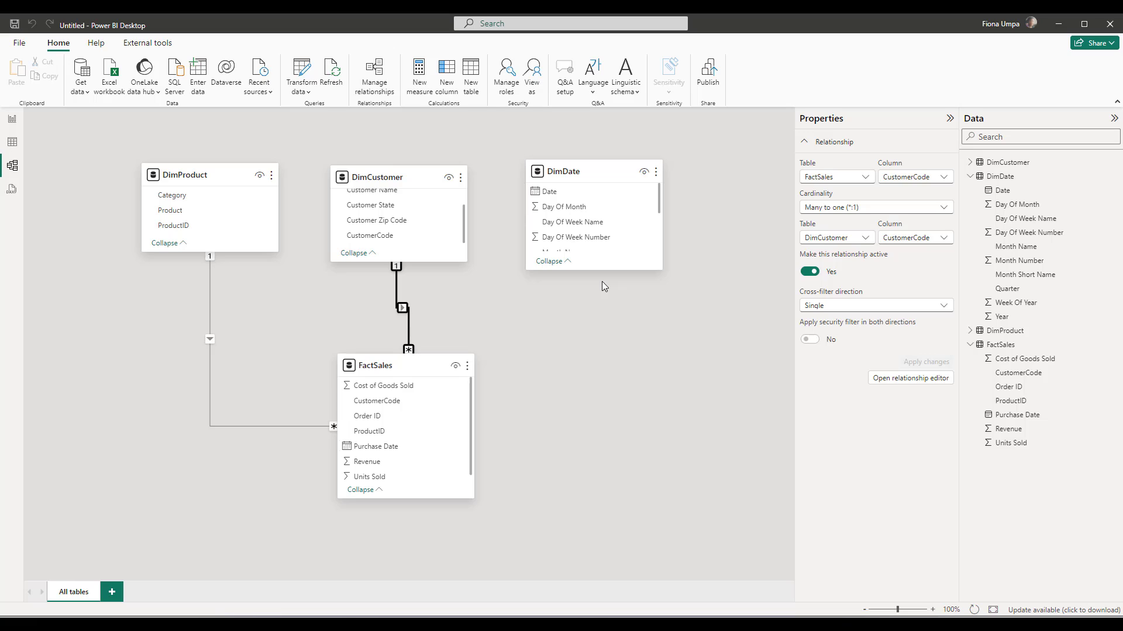
# - Create a relationship between the Date column of DimDate and the Purchase Date column of FactSales
pyautogui.click(560, 193)
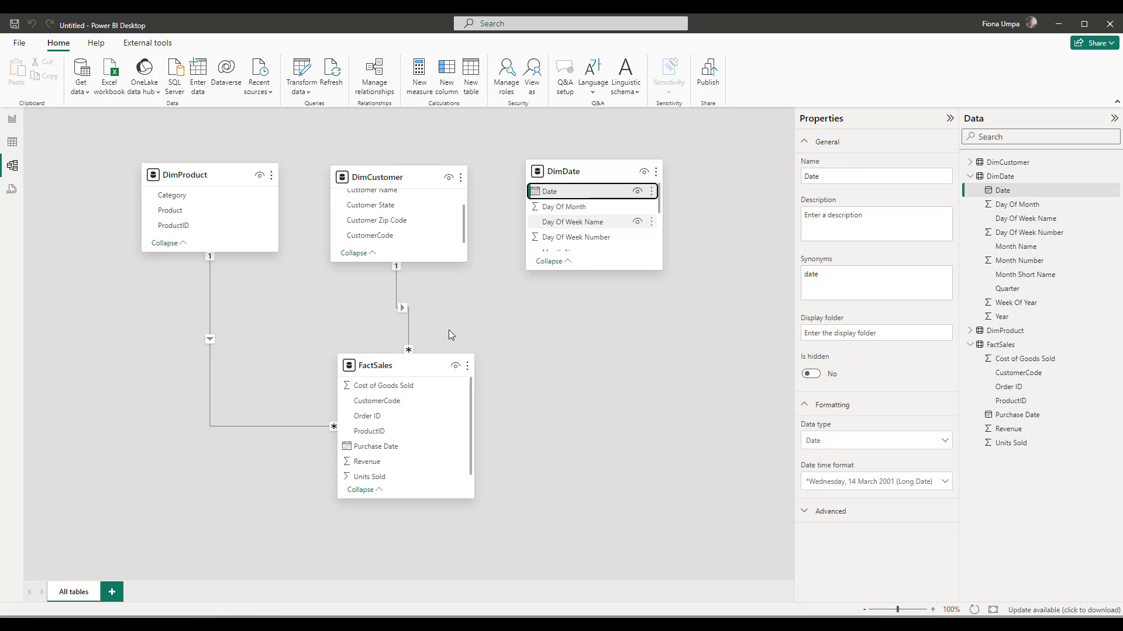
pyautogui.click(408, 448)
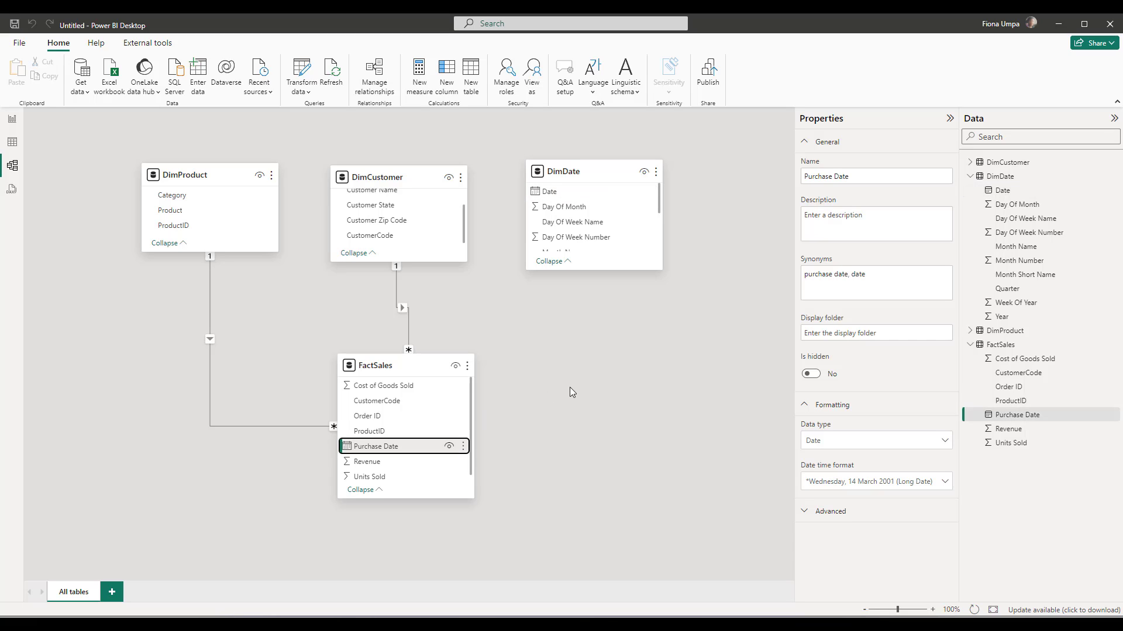
pyautogui.click(556, 193)
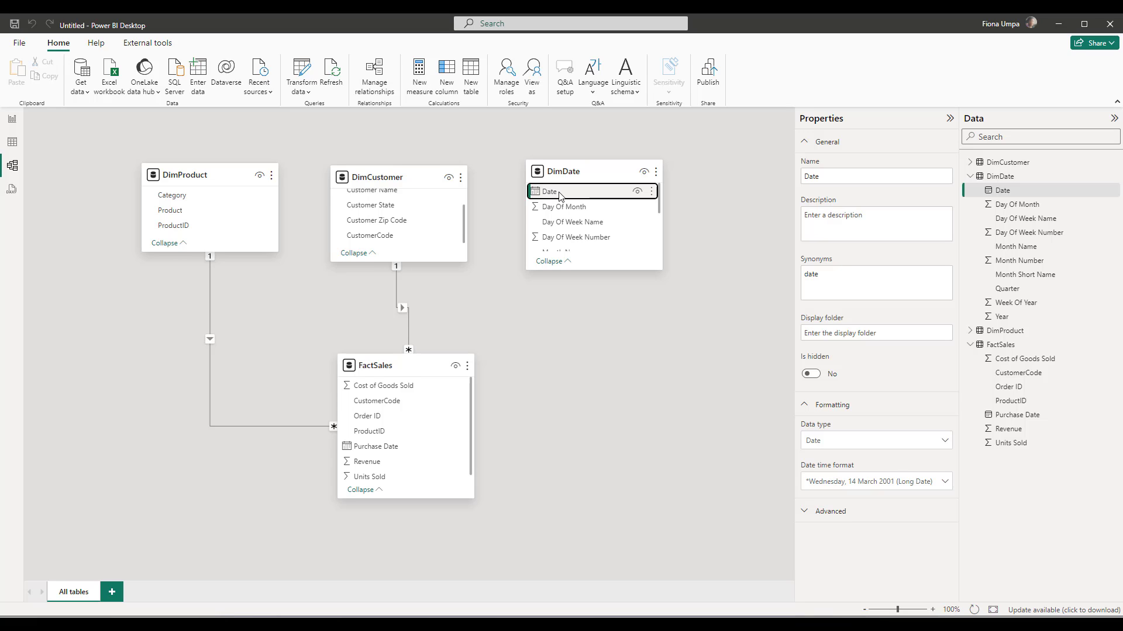
pyautogui.moveTo(559, 196); pyautogui.dragTo(393, 459)
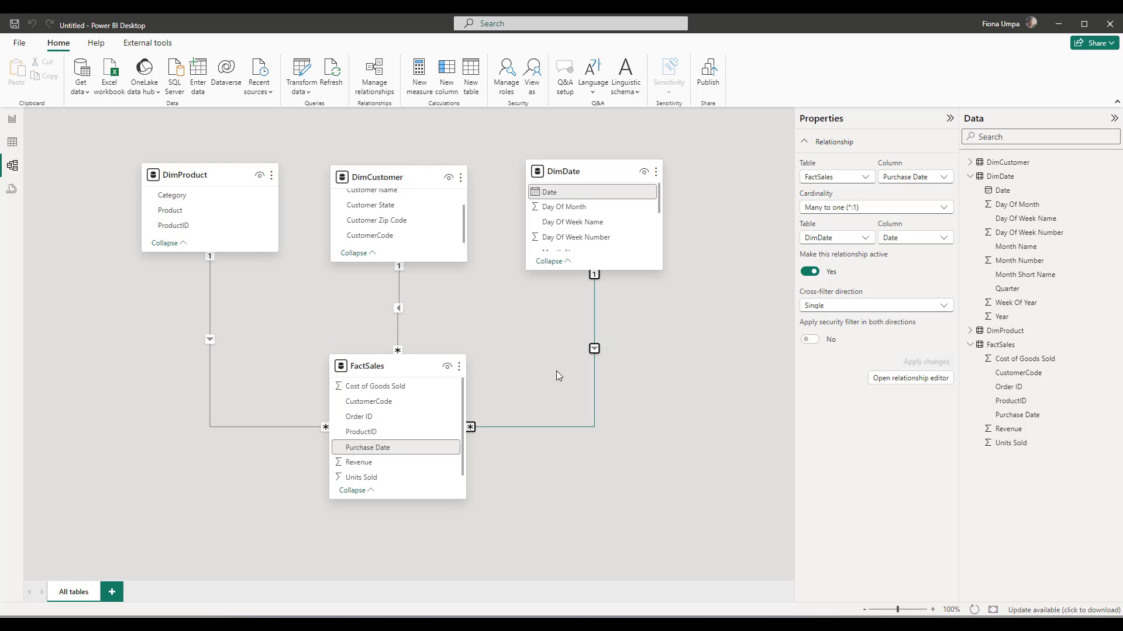
# - Examine the cardinality, cross filter direction options and active setting of the DimDate–FactSales relationship in its editor, and cancel without changes
pyautogui.click(594, 349)
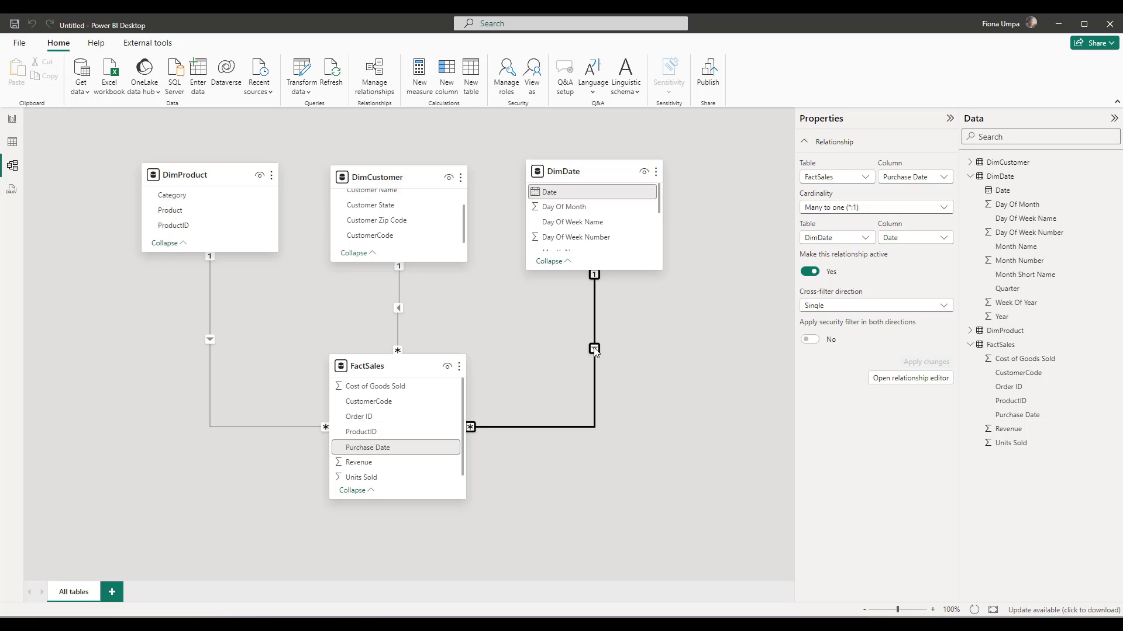
pyautogui.doubleClick(594, 349)
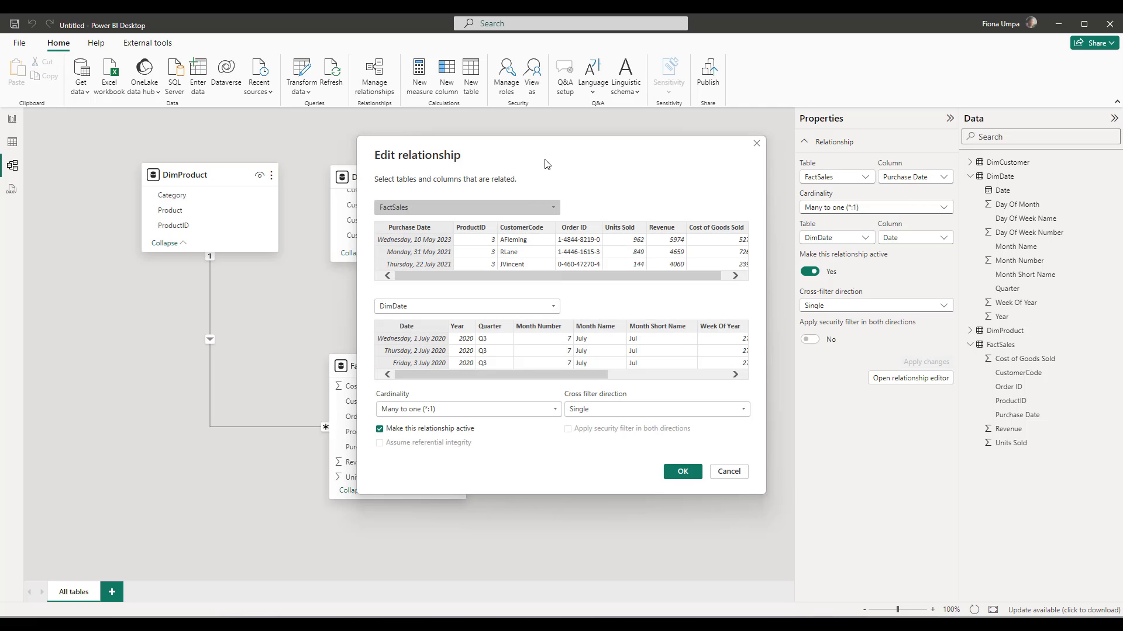
pyautogui.moveTo(545, 164); pyautogui.dragTo(559, 158)
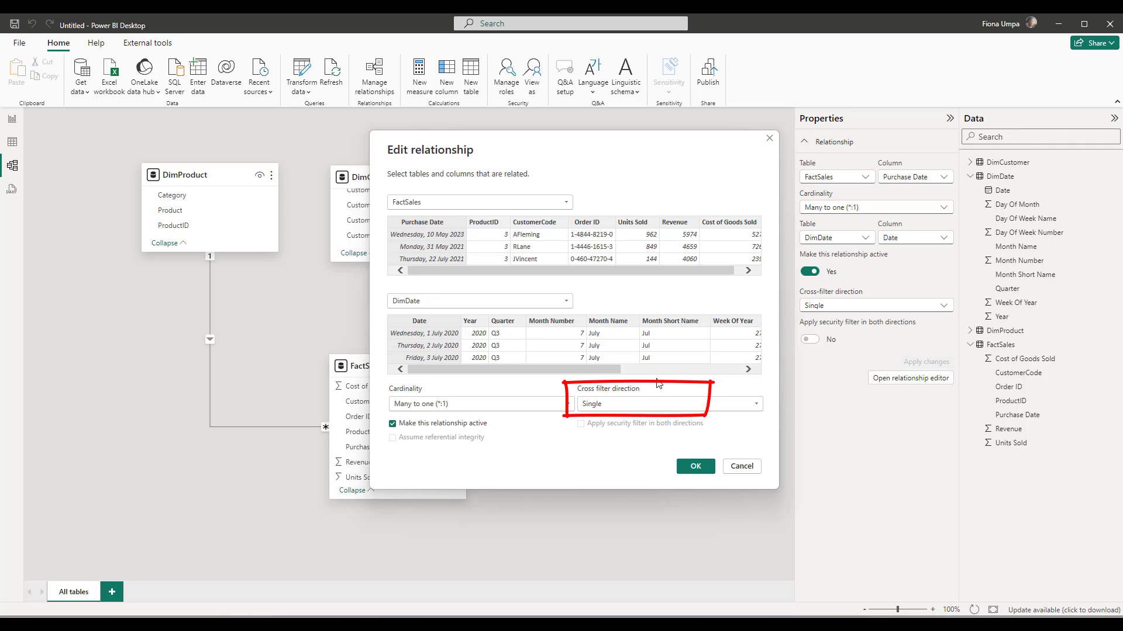
pyautogui.click(632, 405)
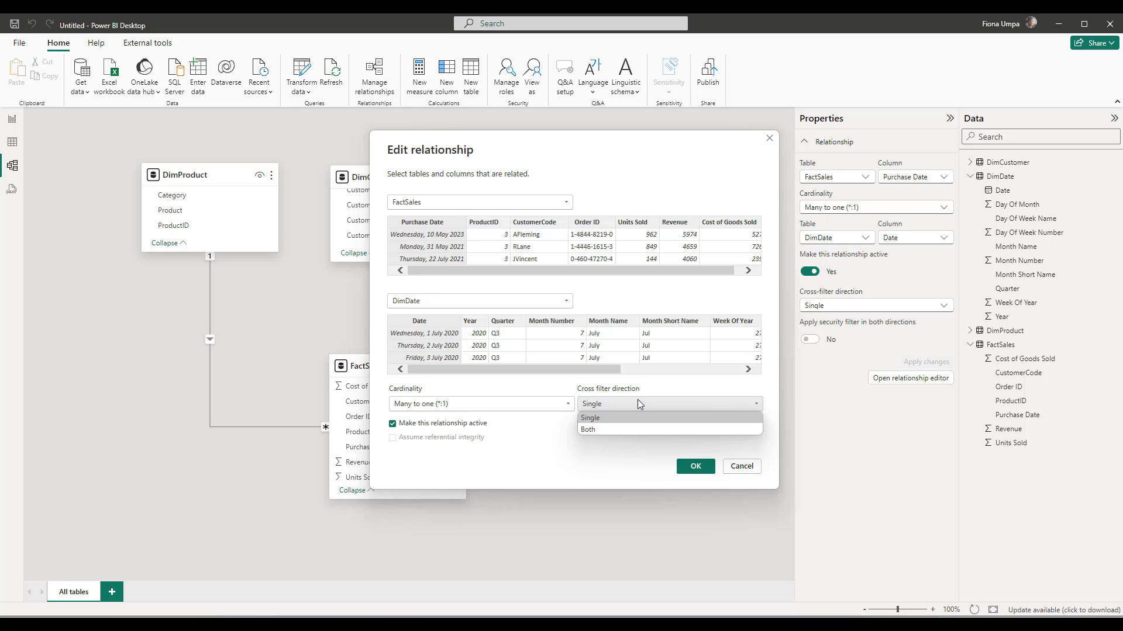
pyautogui.click(591, 417)
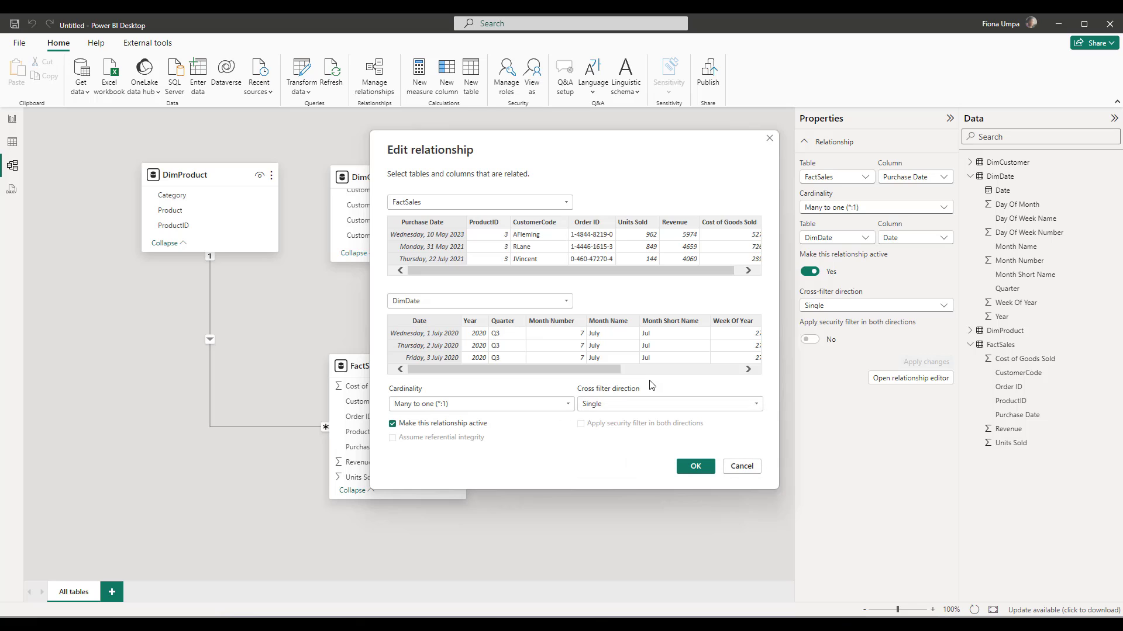
pyautogui.moveTo(576, 155); pyautogui.dragTo(827, 156)
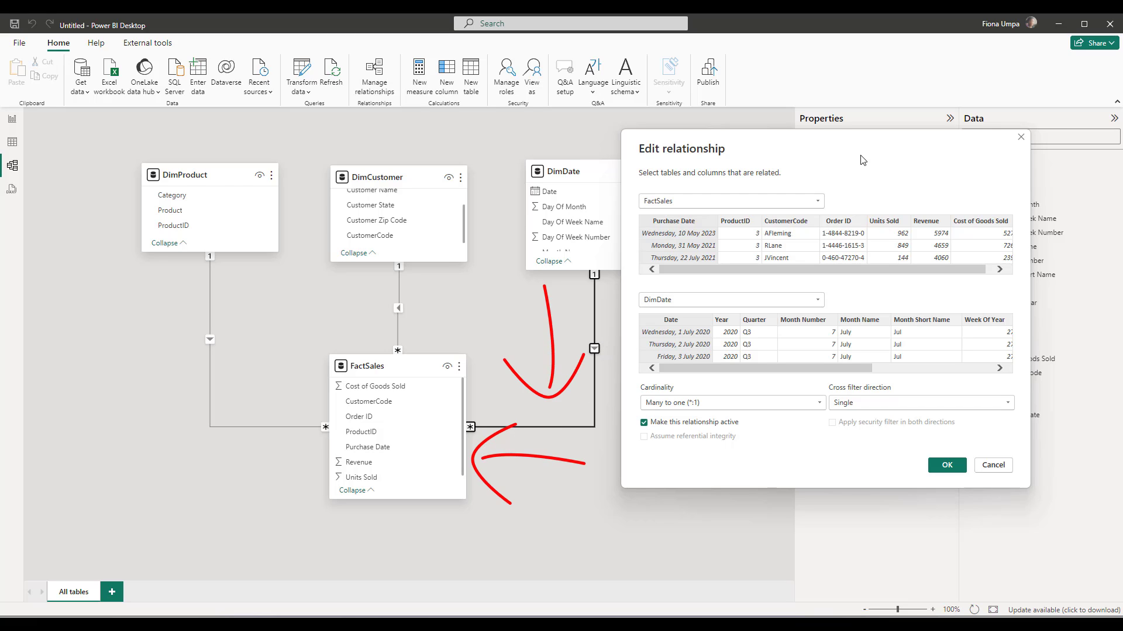
pyautogui.moveTo(862, 155); pyautogui.dragTo(875, 129)
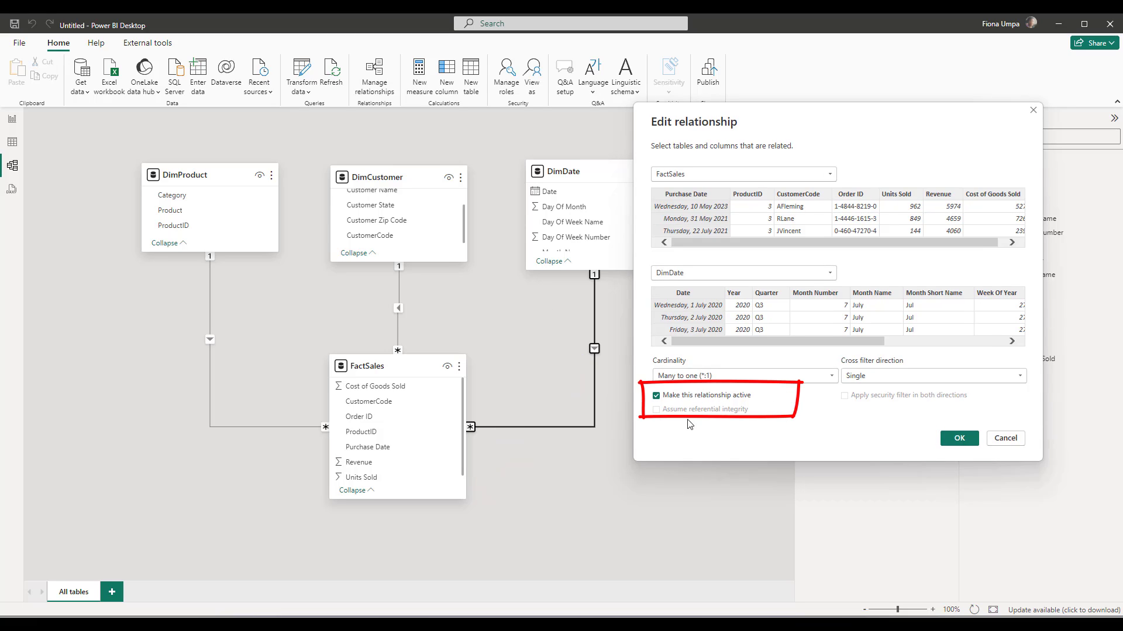
pyautogui.click(1005, 440)
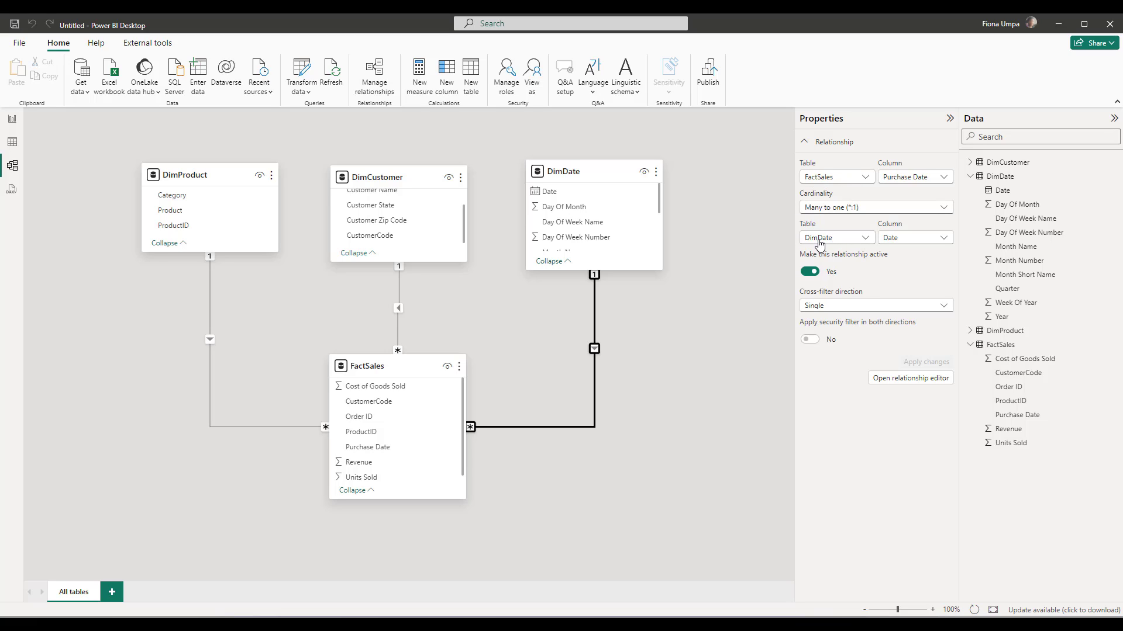
# - Review the DimDate–FactSales relationship in the Properties pane, then reopen the relationship editor from there and dismiss it
pyautogui.click(928, 243)
pyautogui.click(928, 245)
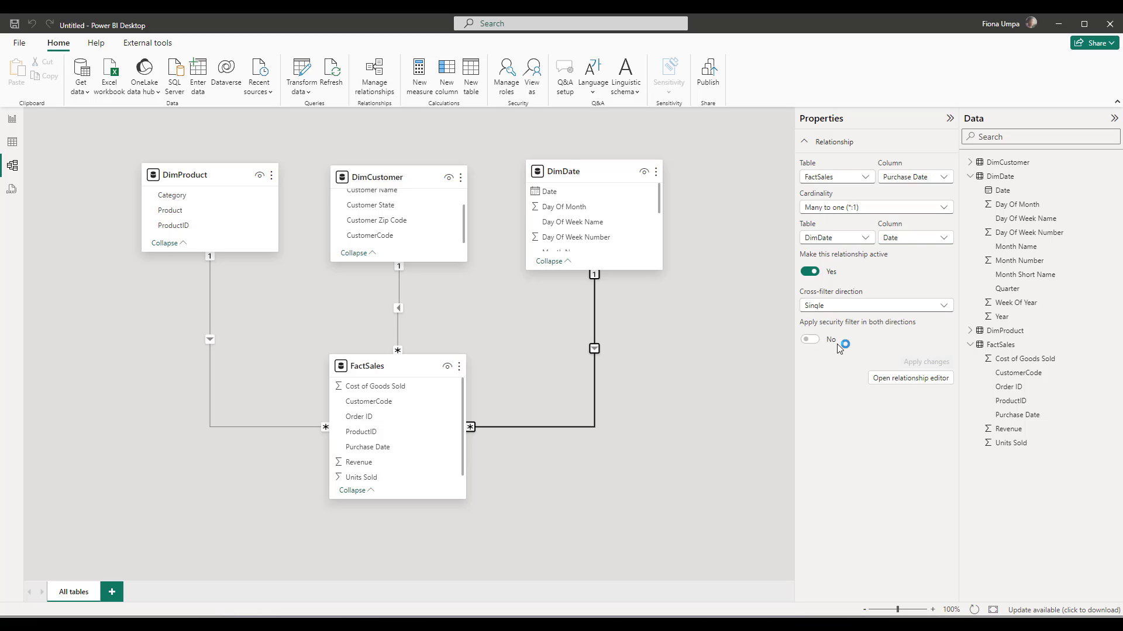
pyautogui.click(881, 383)
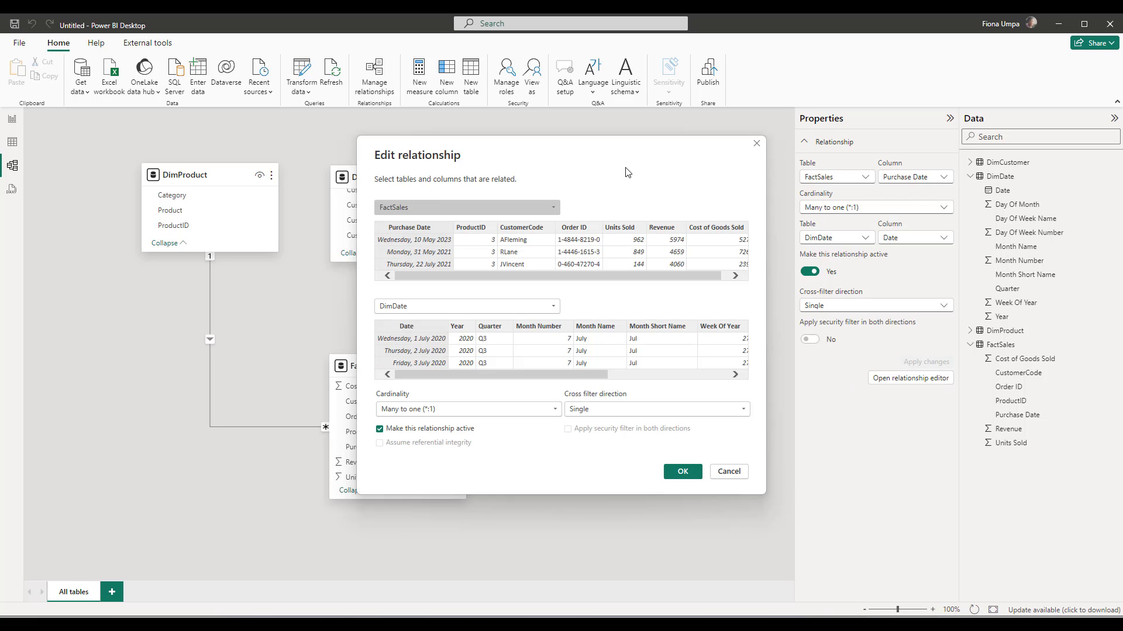
pyautogui.press('Escape')
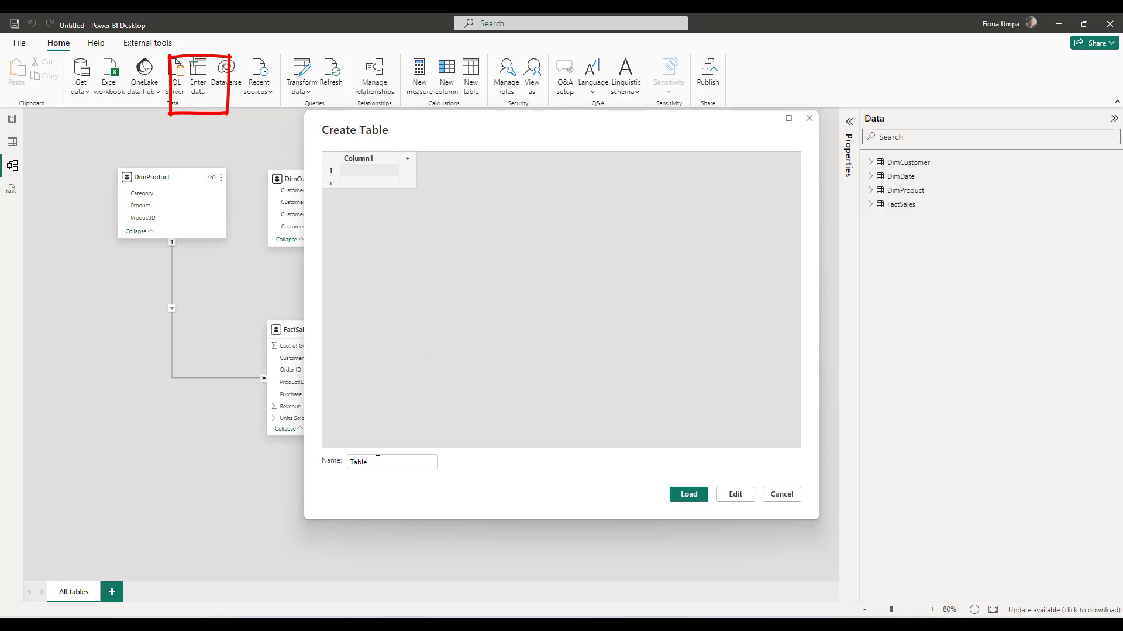
# - Create and load an empty manually entered table named Key Measures
pyautogui.press('Tab')
pyautogui.write('Key Mea')
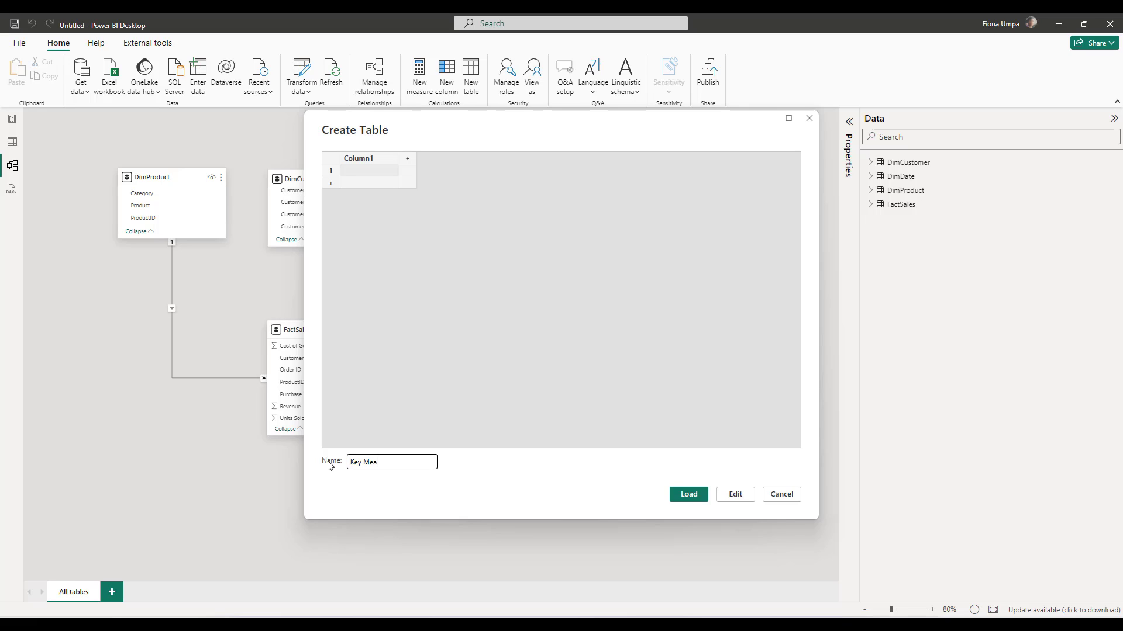
pyautogui.write('sures')
pyautogui.press('Return')
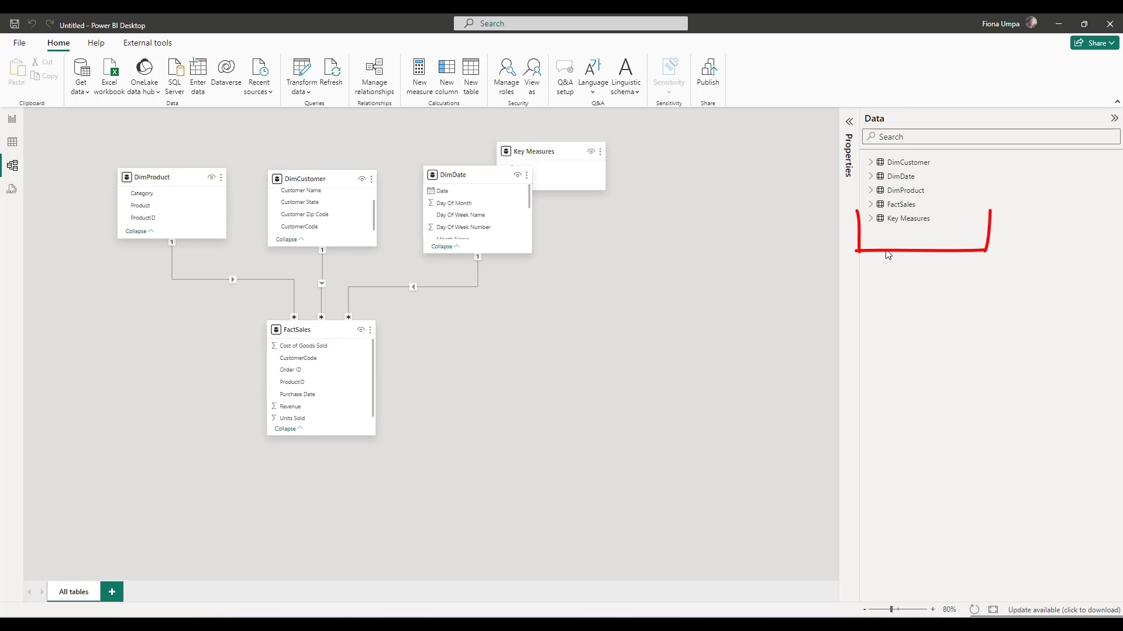
# - Add a measure named Total Revenue to the Key Measures table and try the formula Sum (reve)
pyautogui.rightClick(901, 220)
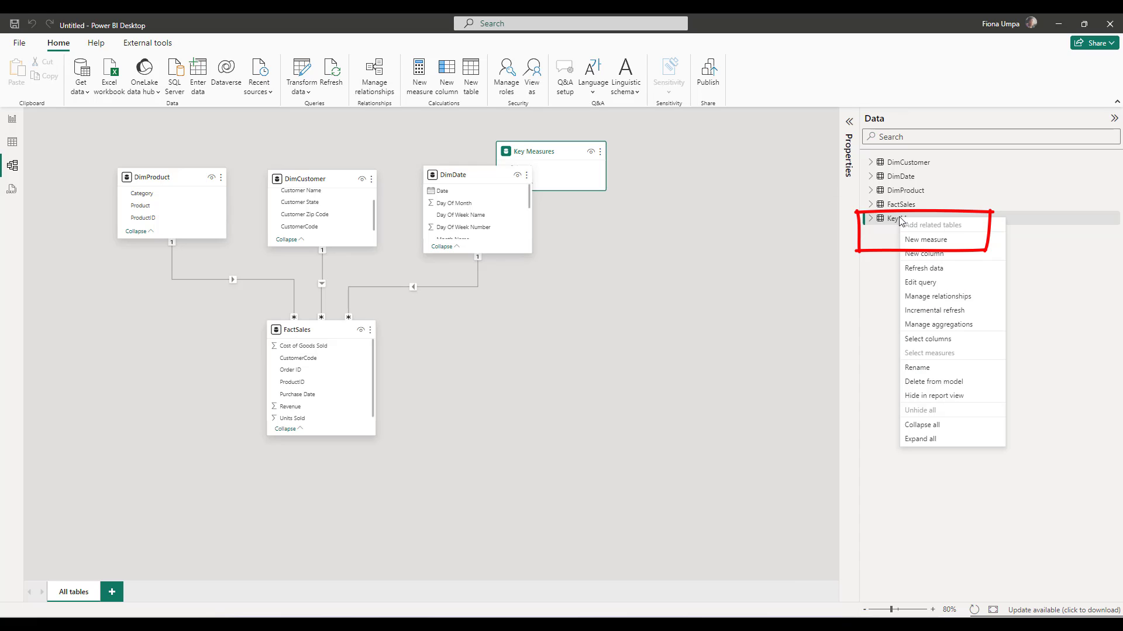
pyautogui.click(922, 244)
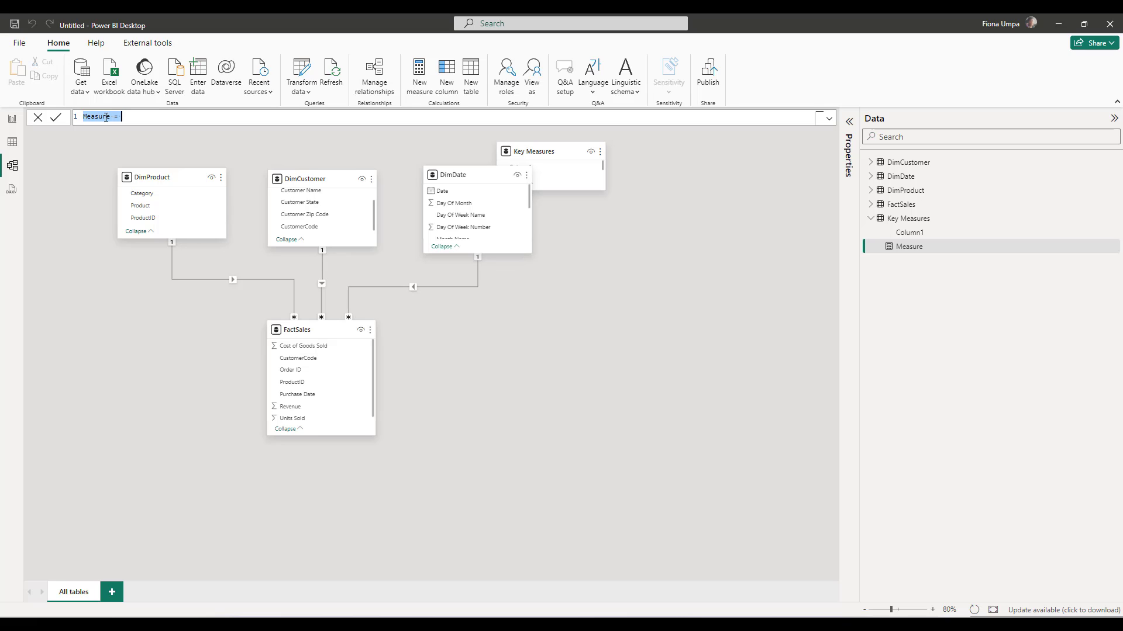
pyautogui.doubleClick(106, 117)
pyautogui.write('Total revenue')
pyautogui.doubleClick(106, 117)
pyautogui.write('Revenue')
pyautogui.press('End')
pyautogui.write('Sum (')
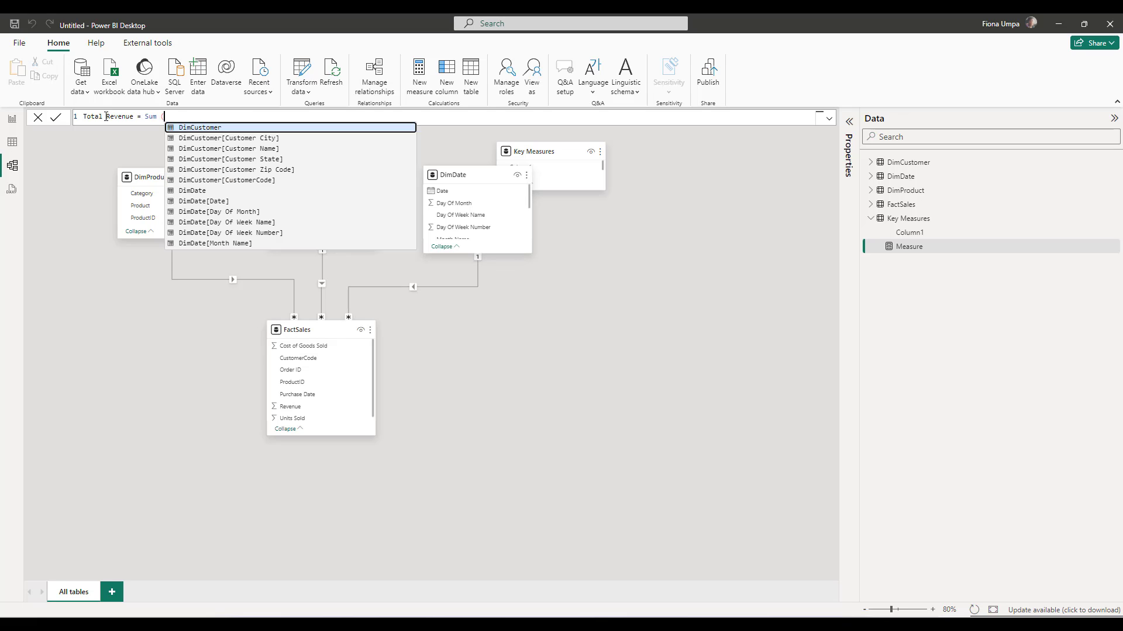
pyautogui.write('reve')
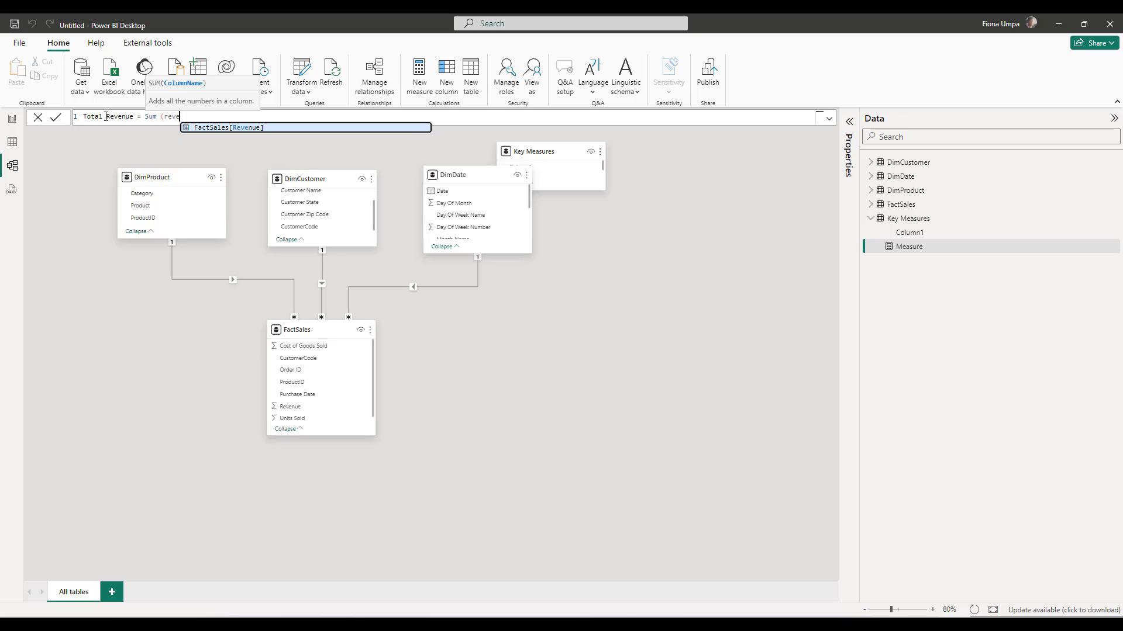
pyautogui.write(')')
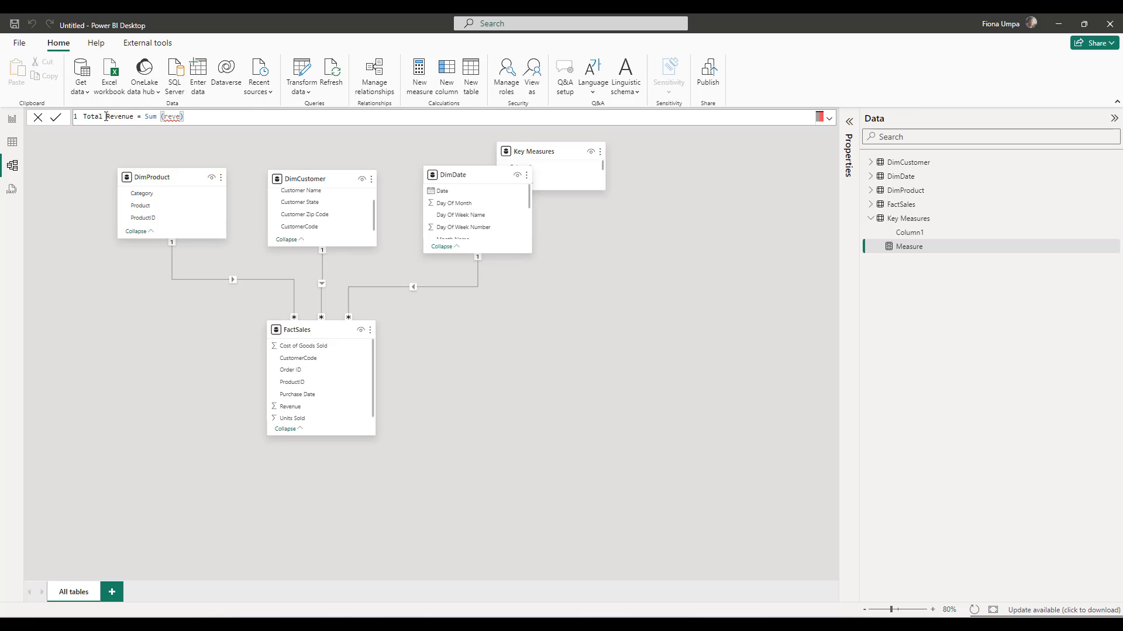
pyautogui.press('Return')
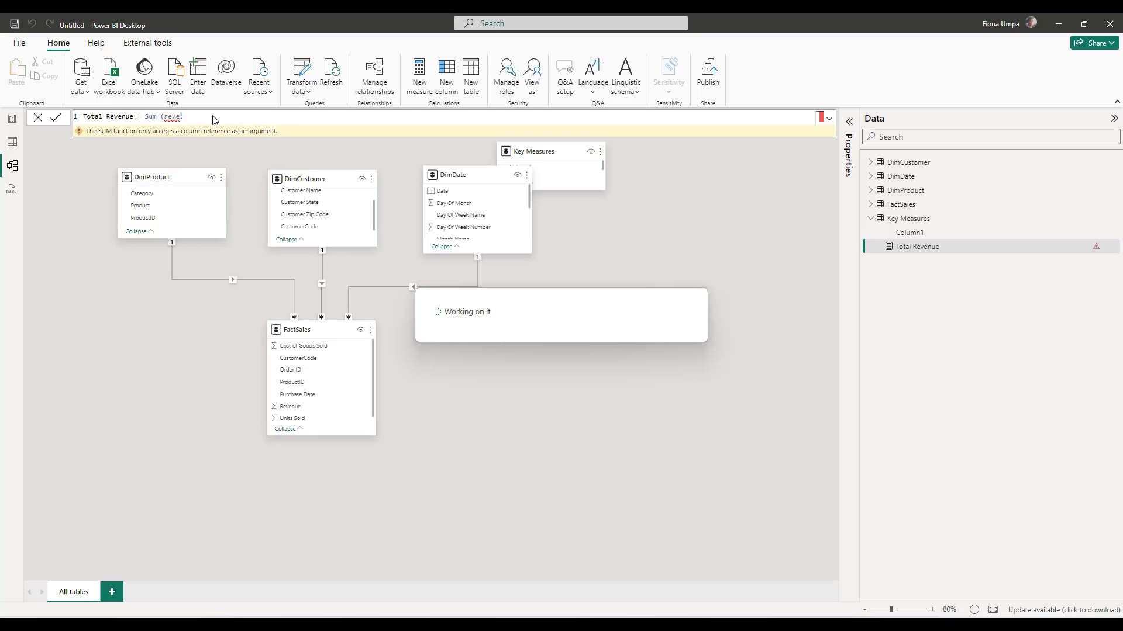
# - Correct the Total Revenue measure's formula to Sum (FactSales[Revenue]) and commit it
pyautogui.click(192, 114)
pyautogui.press('BackSpace')
pyautogui.press('BackSpace')
pyautogui.press('BackSpace')
pyautogui.press('BackSpace')
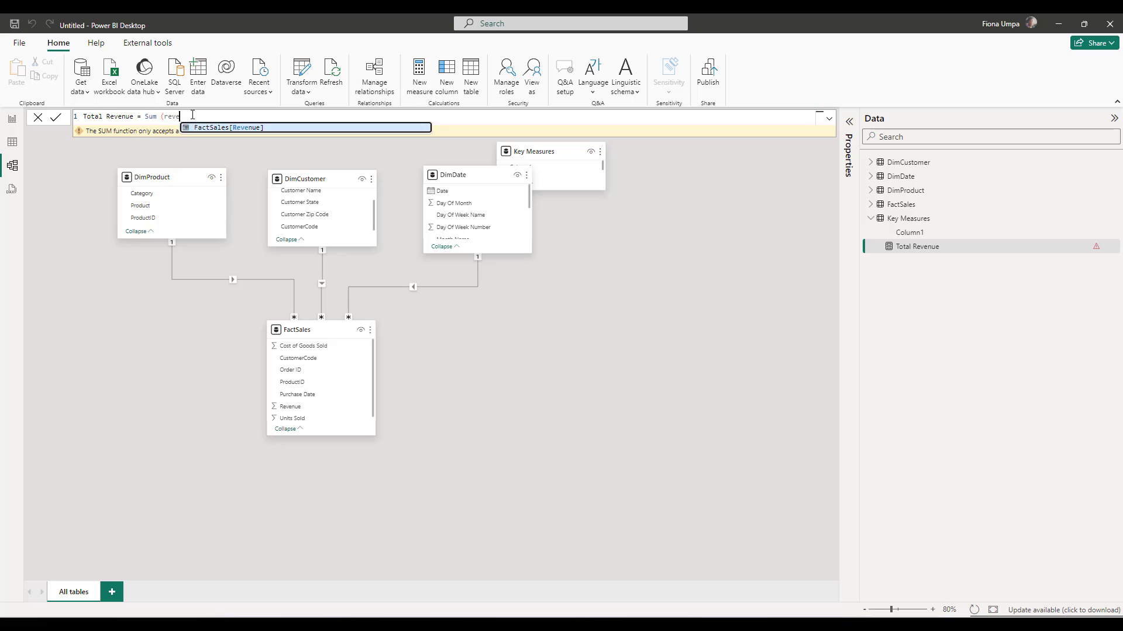
pyautogui.press('Tab')
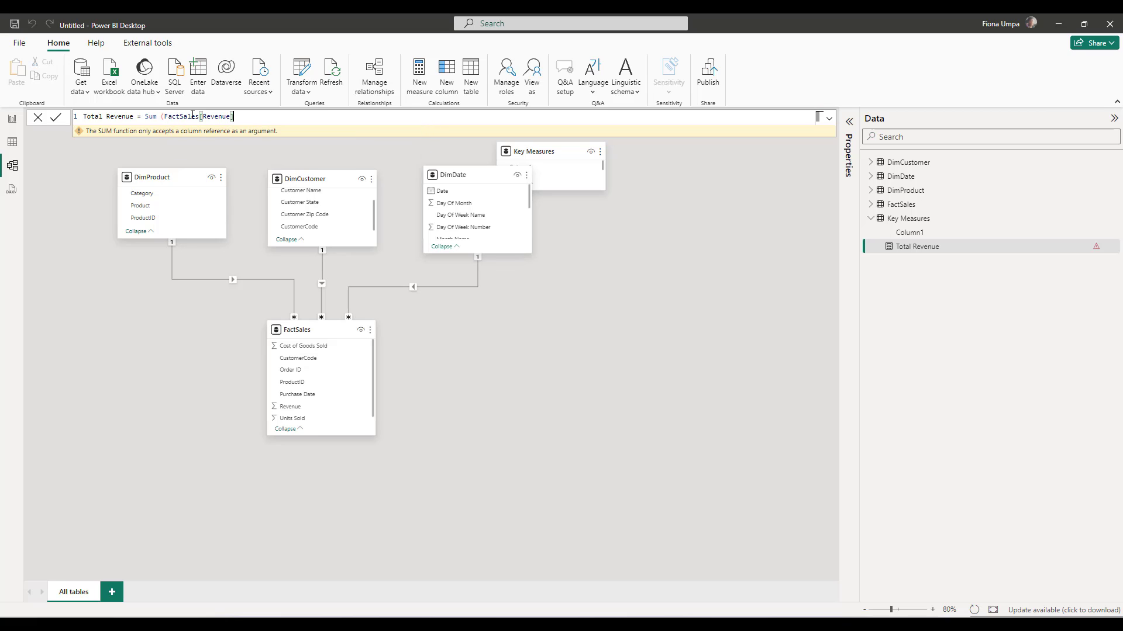
pyautogui.write(')')
pyautogui.press('Return')
# - Delete the placeholder Column1 from the Key Measures table in the model
pyautogui.rightClick(914, 234)
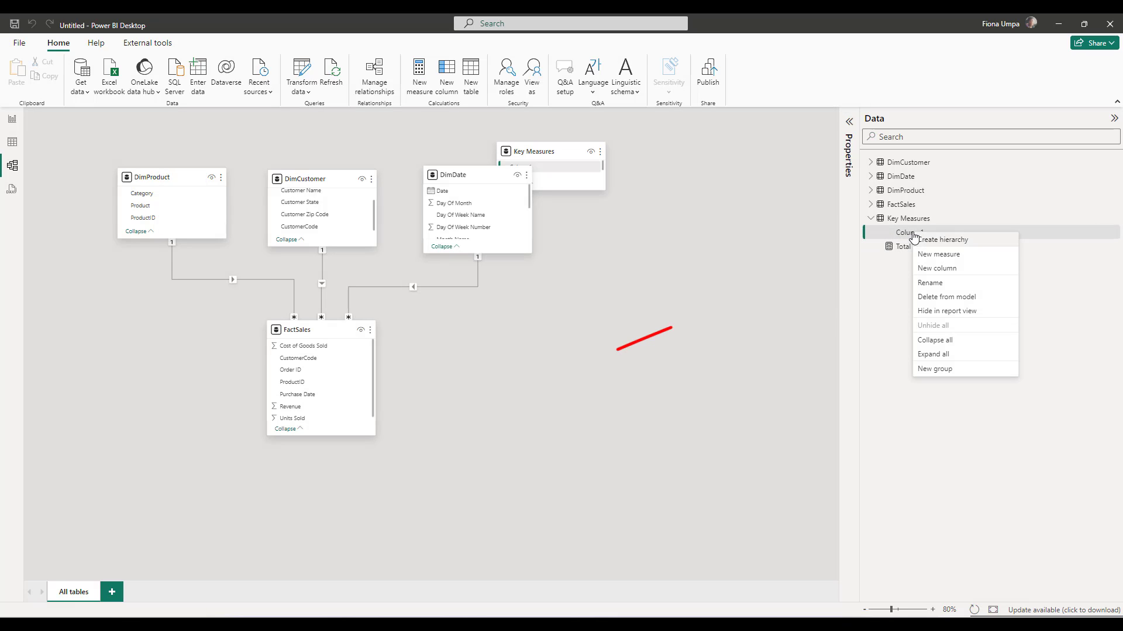
pyautogui.click(941, 301)
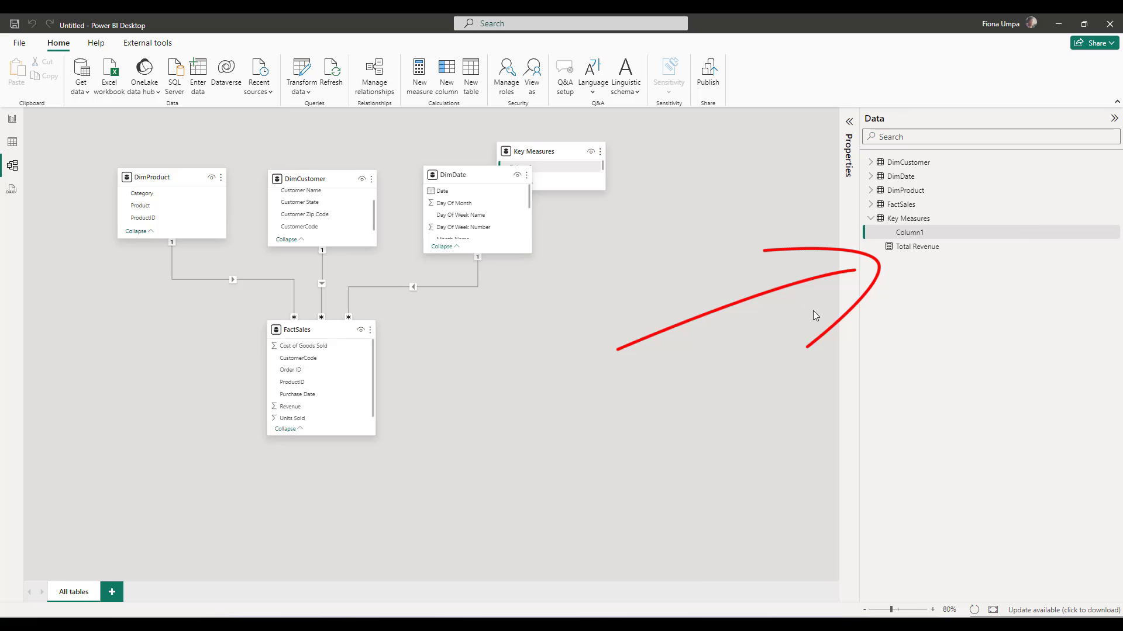
pyautogui.click(629, 349)
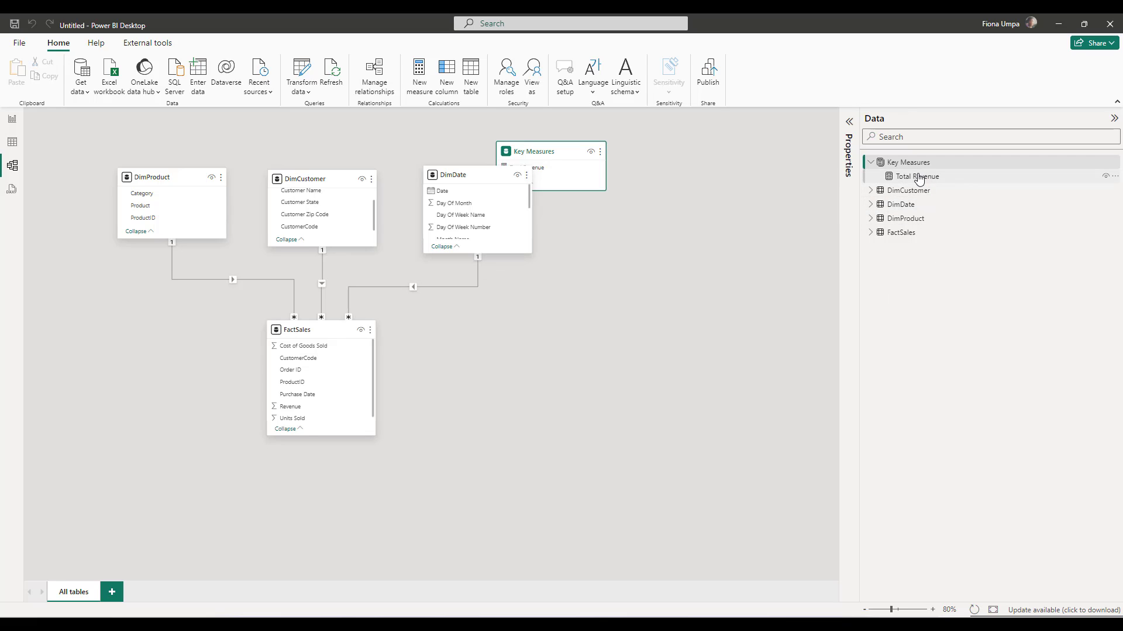
pyautogui.click(883, 166)
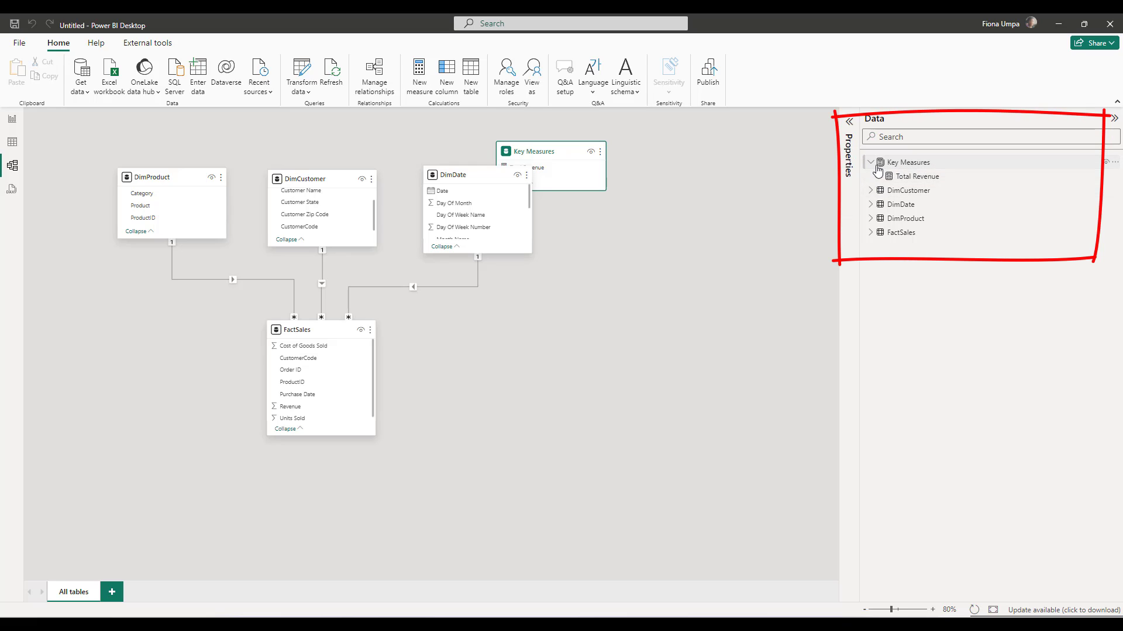
# - Add a Total COGS measure to Key Measures that sums FactSales[Cost of Goods Sold]
pyautogui.rightClick(909, 166)
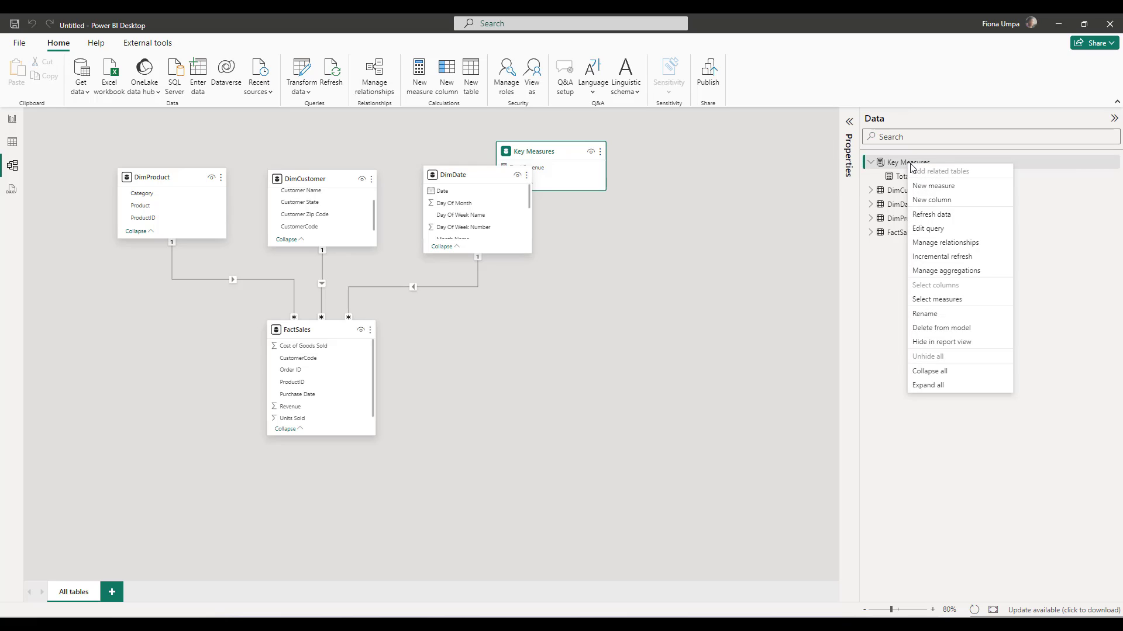
pyautogui.click(932, 186)
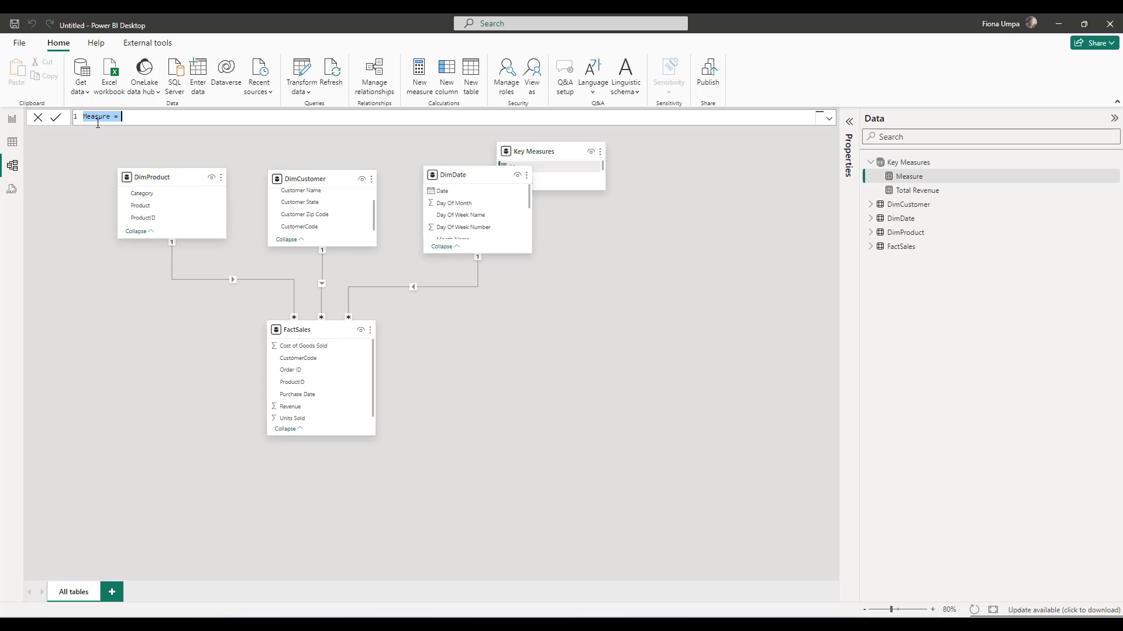
pyautogui.write('Total COGS = sum')
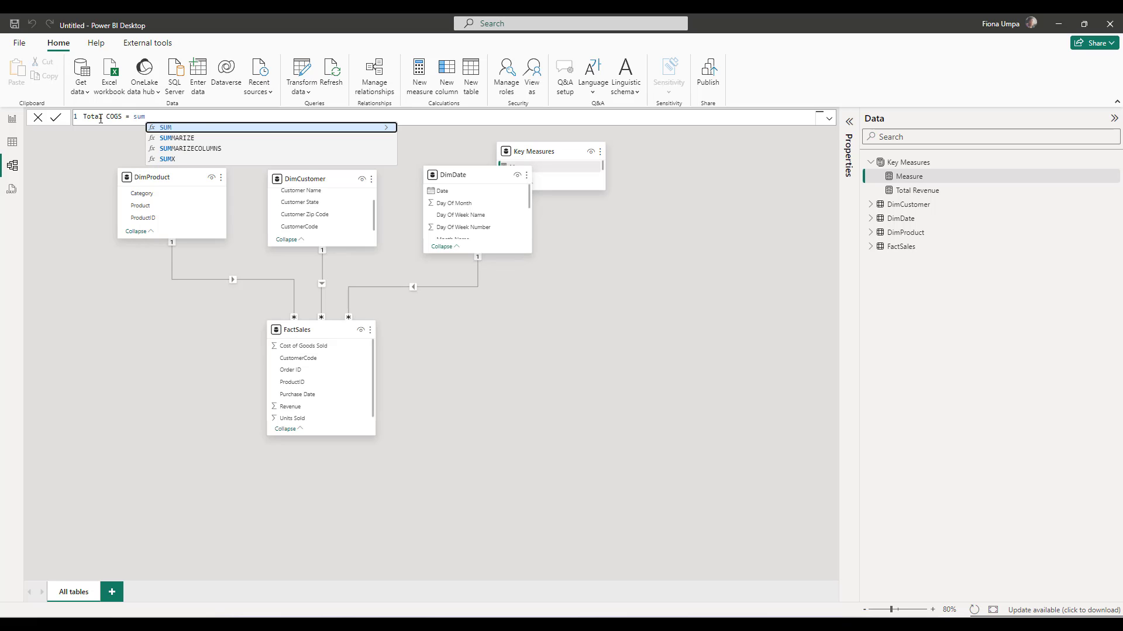
pyautogui.write('(cos')
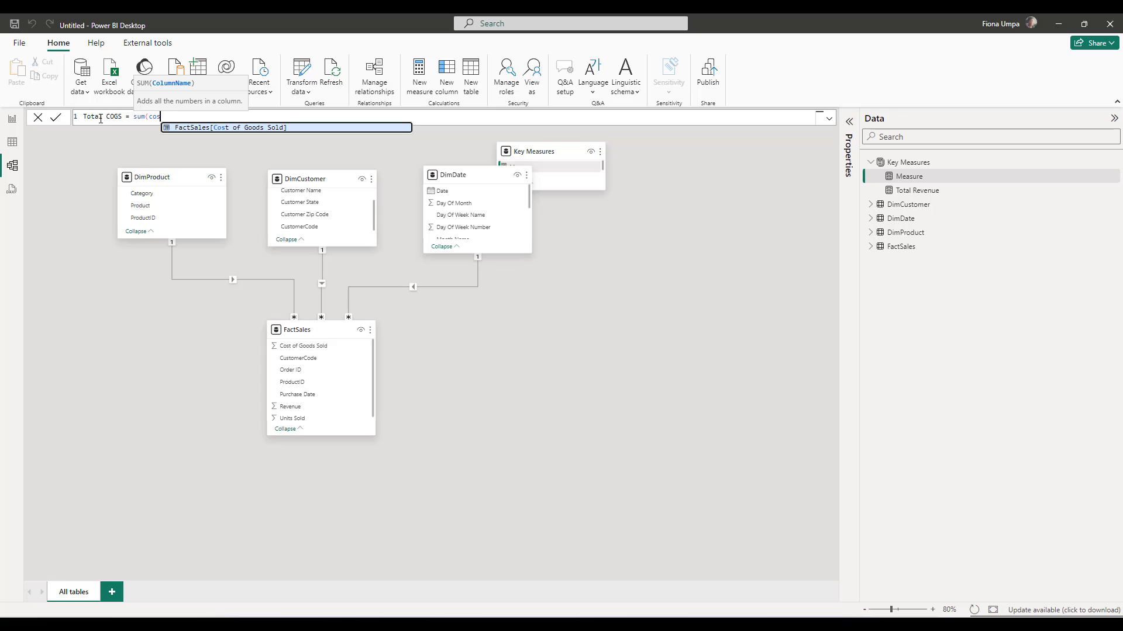
pyautogui.press('Tab')
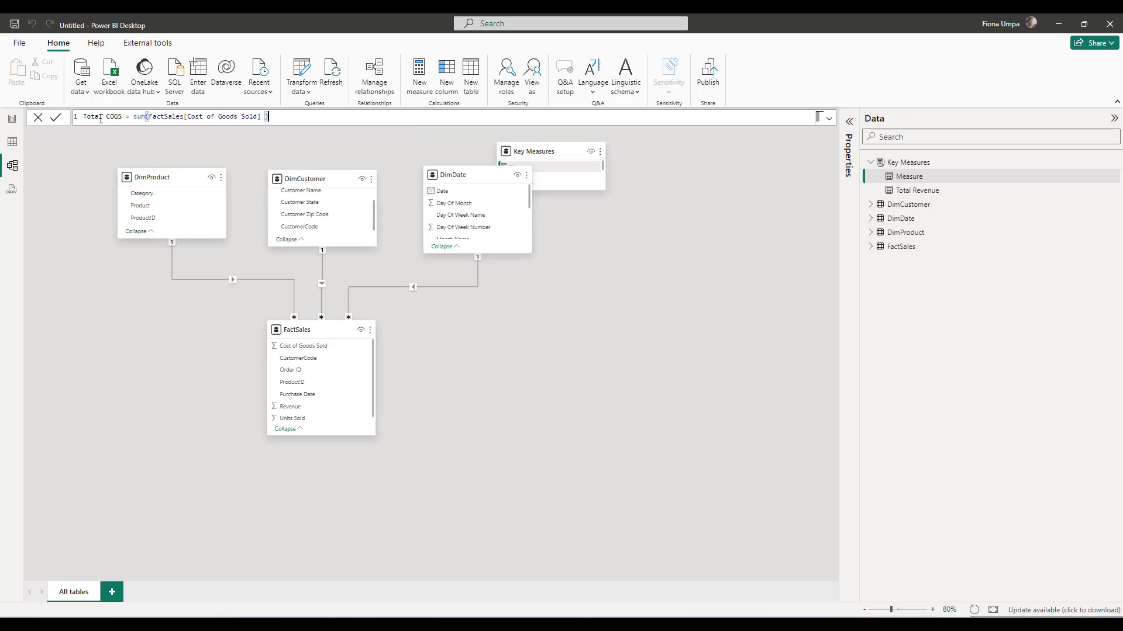
pyautogui.write(')')
pyautogui.click(571, 233)
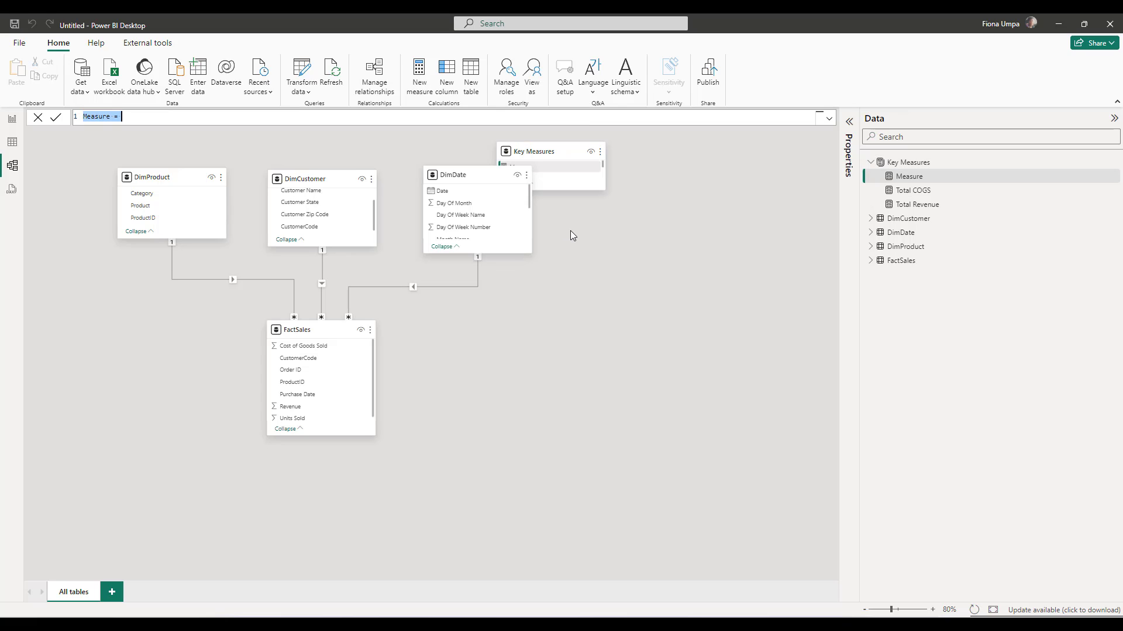
# - Define a new measure in Key Measures as Total Units Sold = SUM ( FactSales[Units Sold] )
pyautogui.click(106, 117)
pyautogui.doubleClick(106, 118)
pyautogui.write('Total Units Sold = SUM ( uni')
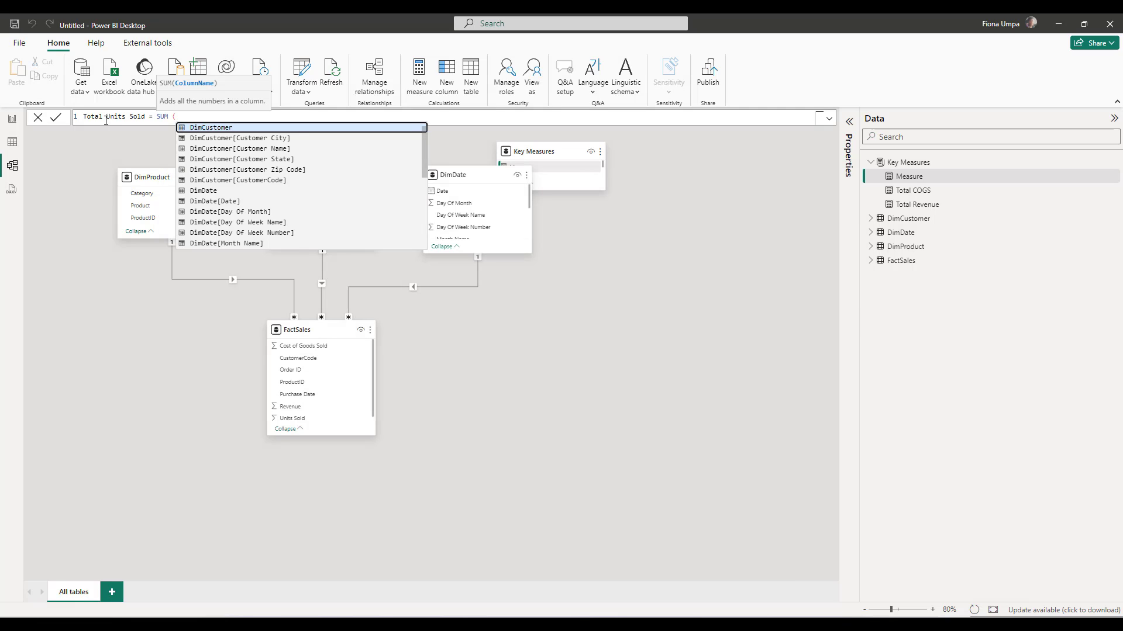
pyautogui.press('Tab')
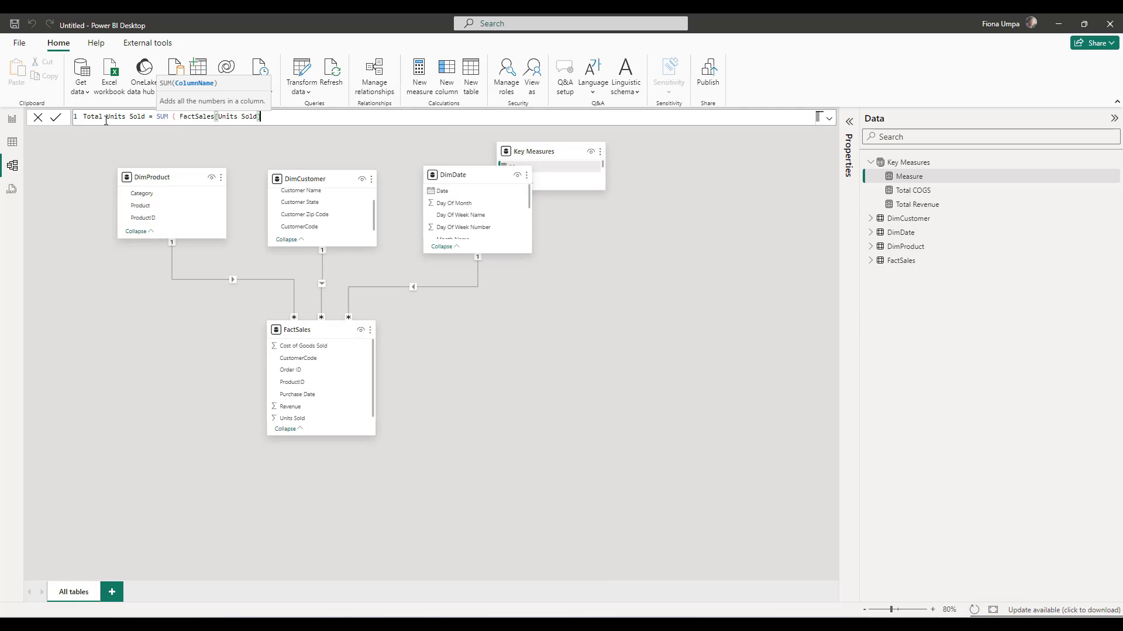
pyautogui.write(')')
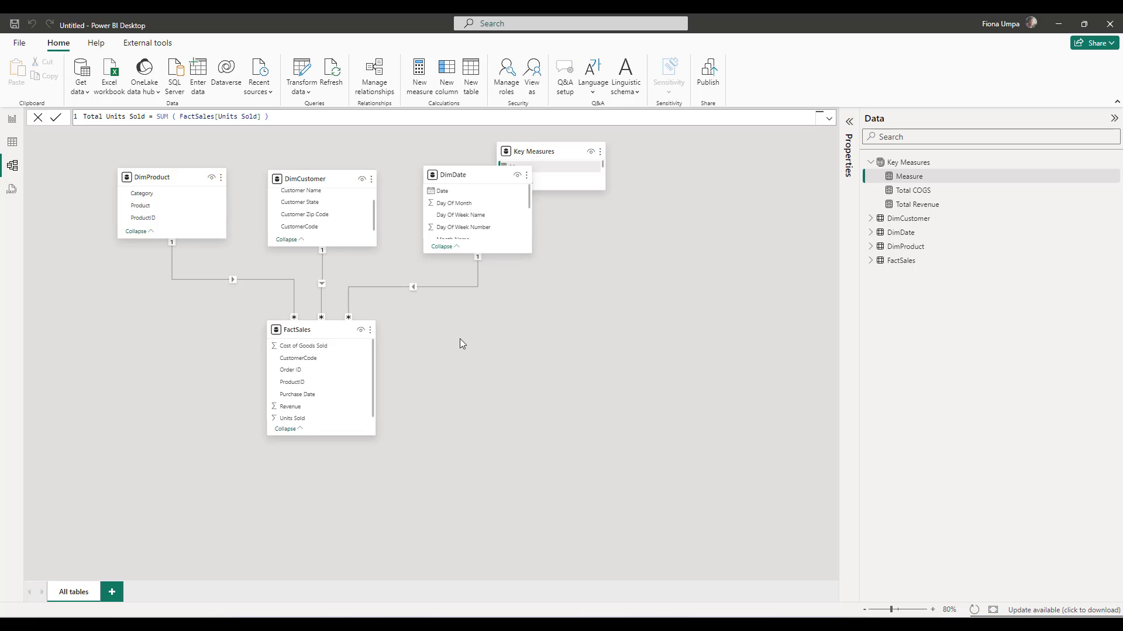
pyautogui.press('Return')
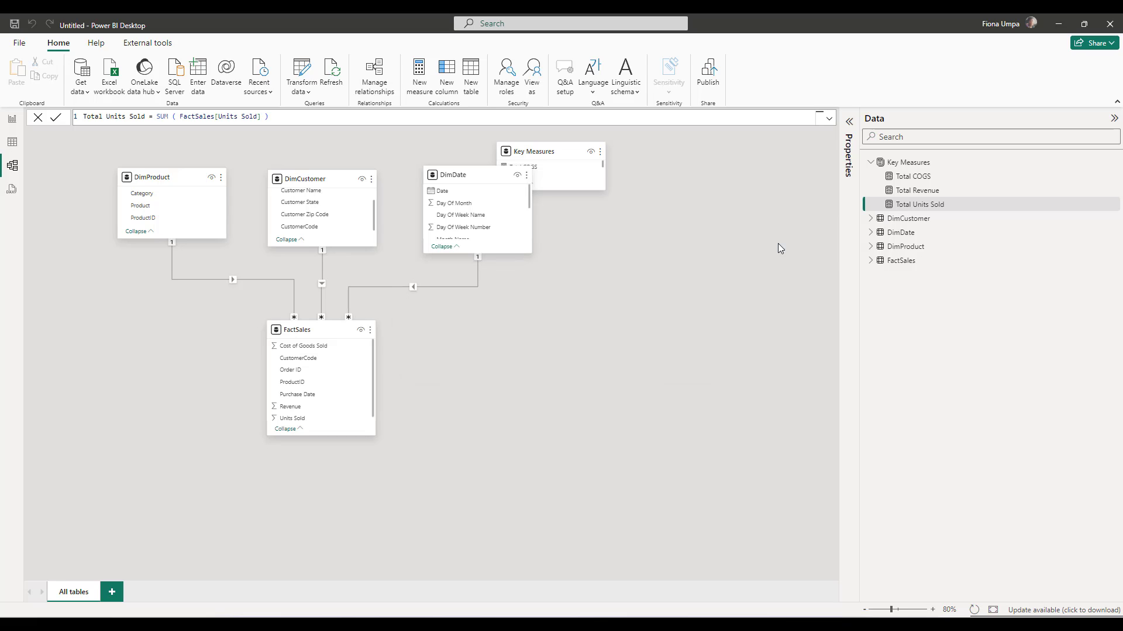
# - Add a Total Profit measure to Key Measures, defined as [Total Revenue] - [Total COGS]
pyautogui.rightClick(908, 163)
pyautogui.click(825, 213)
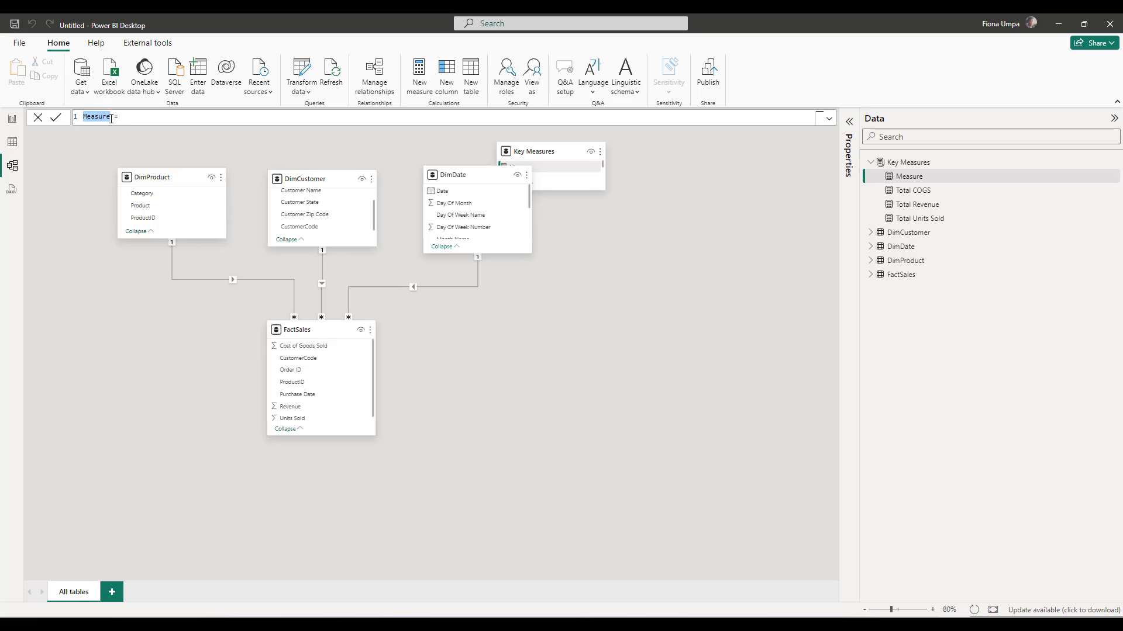
pyautogui.write('Total Profit')
pyautogui.press('End')
pyautogui.write('total')
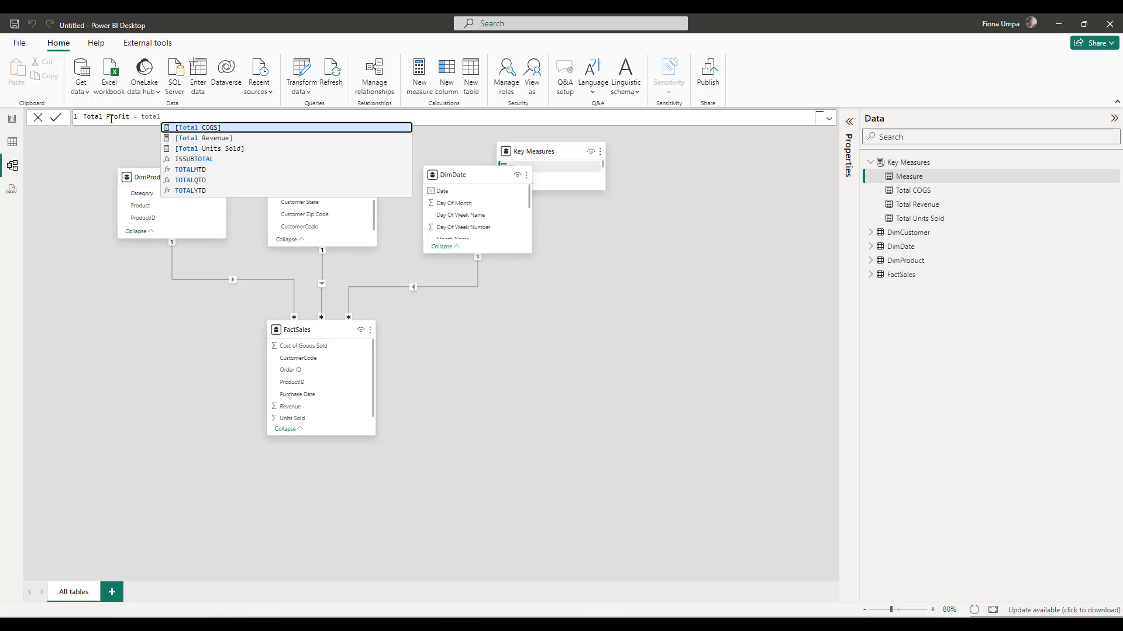
pyautogui.press('Down')
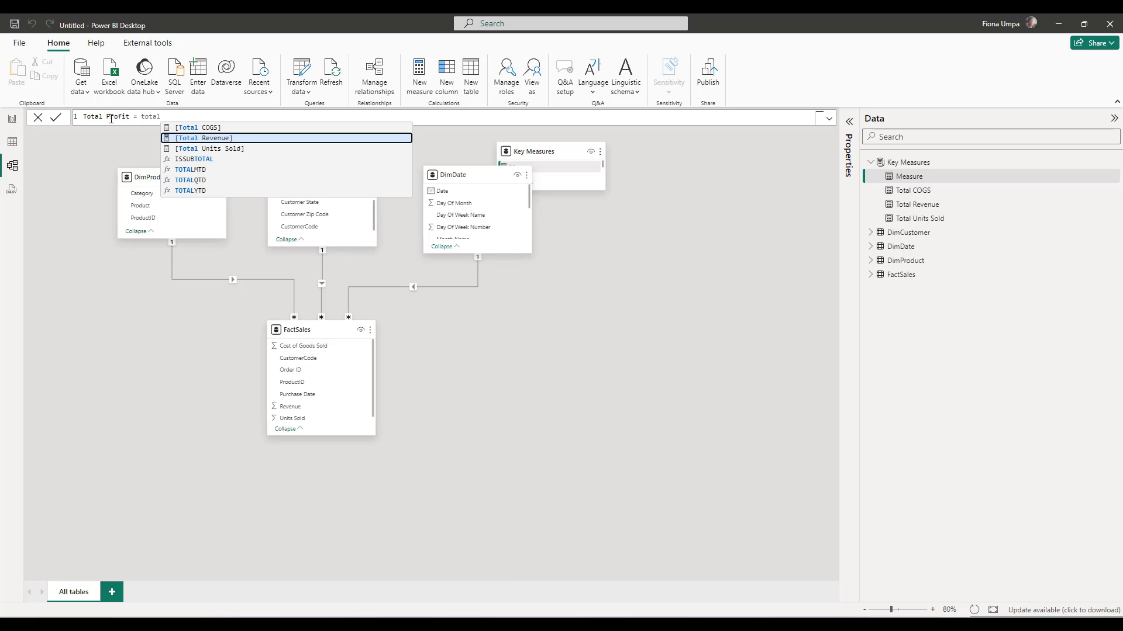
pyautogui.press('Tab')
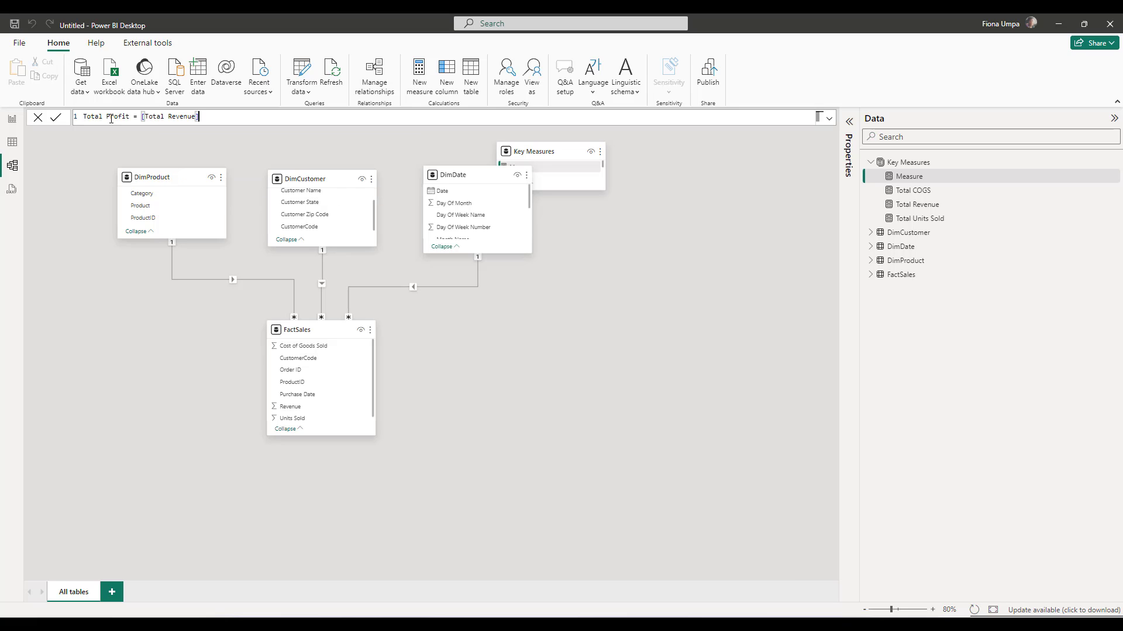
pyautogui.write('- Total')
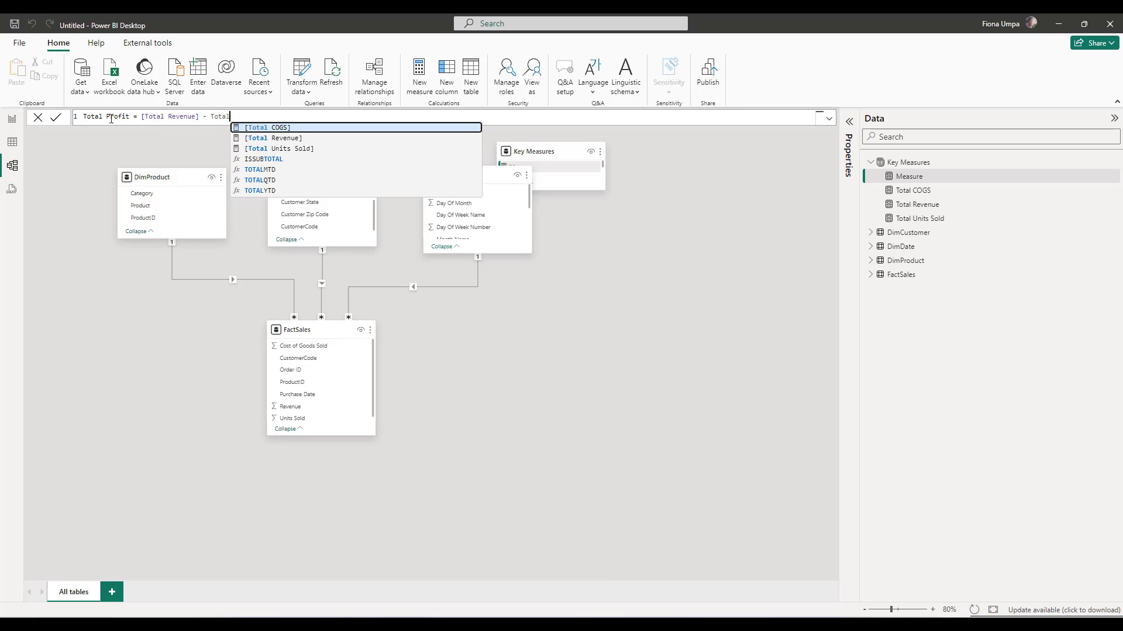
pyautogui.press('Tab')
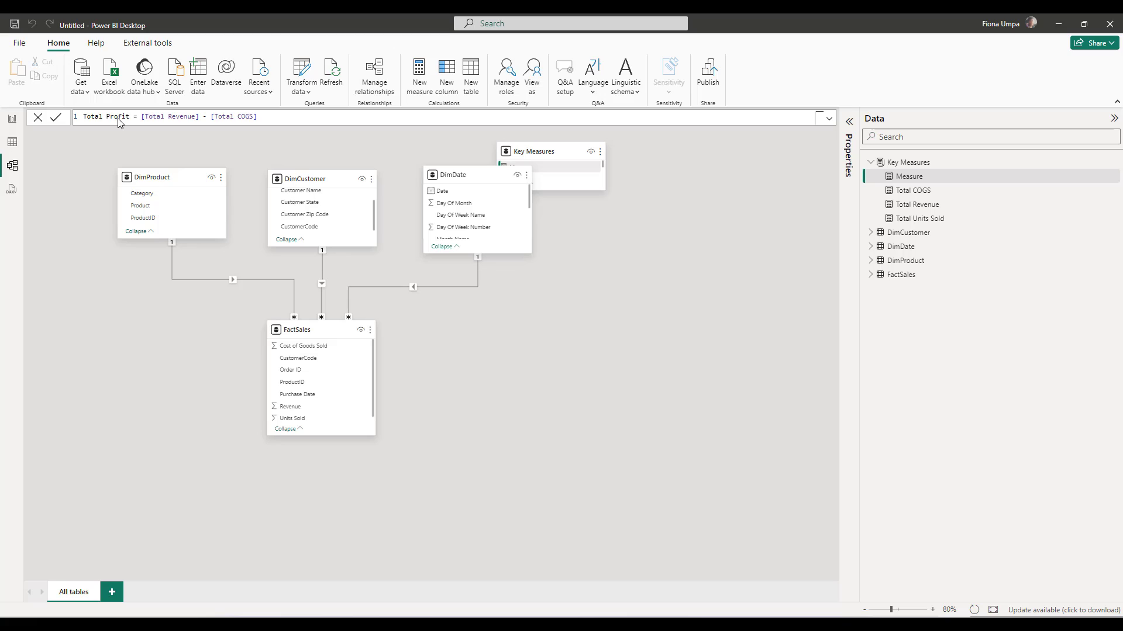
pyautogui.press('Return')
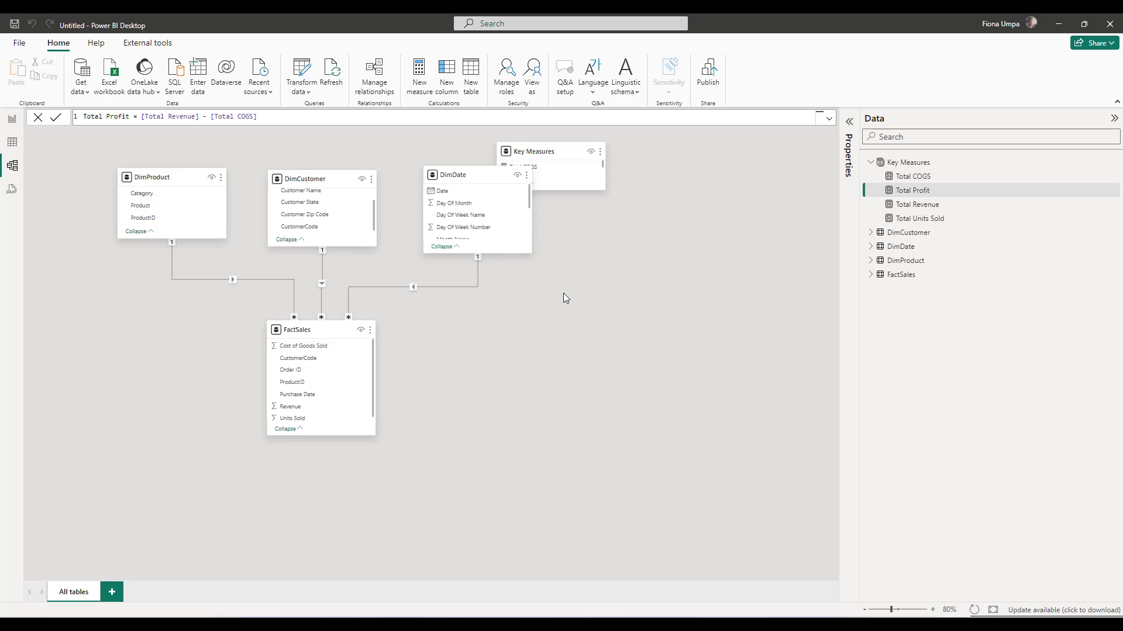
# - Move the Key Measures table directly beneath FactSales in the model diagram and deselect it
pyautogui.moveTo(547, 152); pyautogui.dragTo(309, 471)
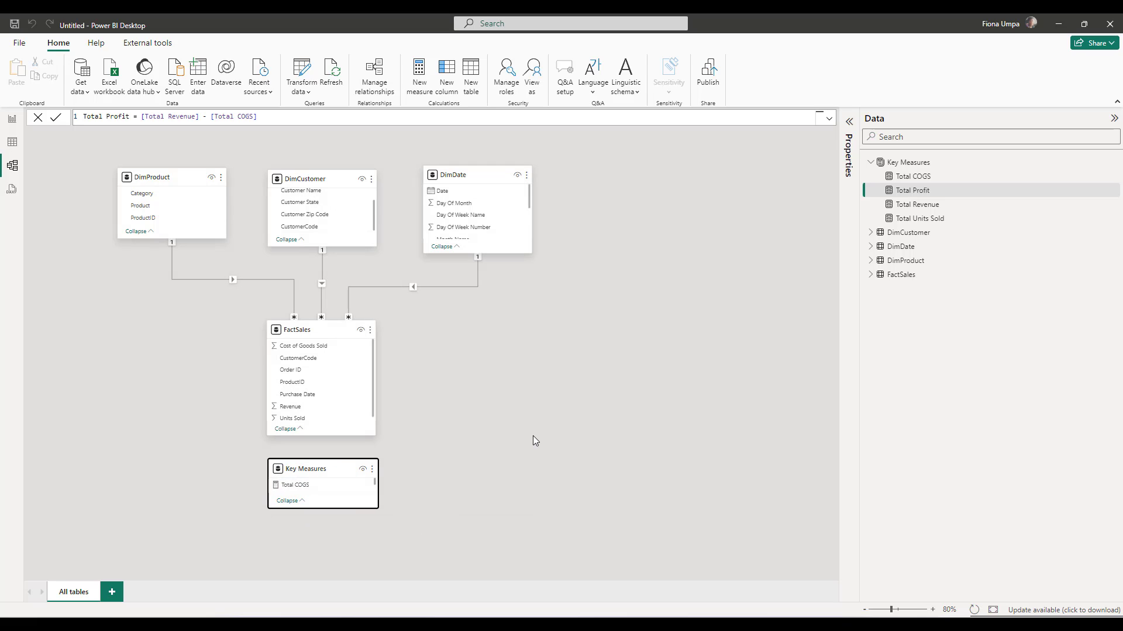
pyautogui.click(533, 440)
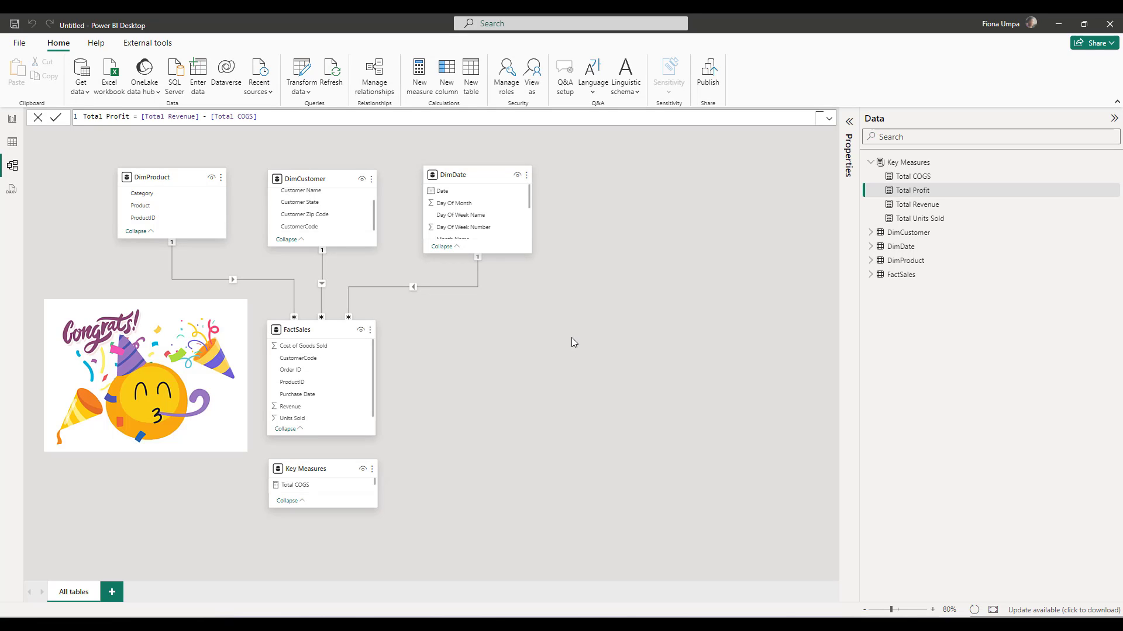